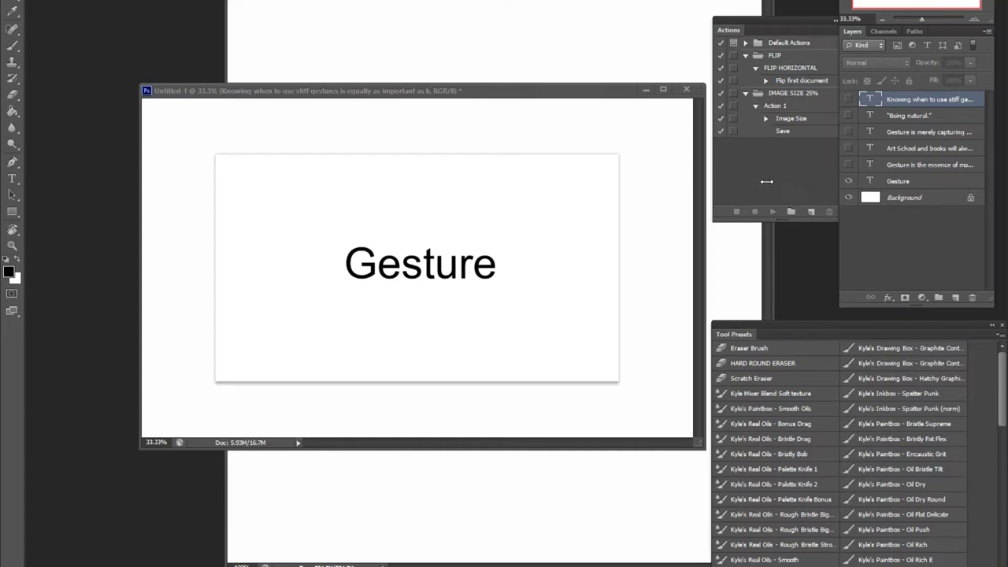
Hide the 'Gesture' title layer and show the 'Gesture is the essence of movement…' text layer
click(572, 97)
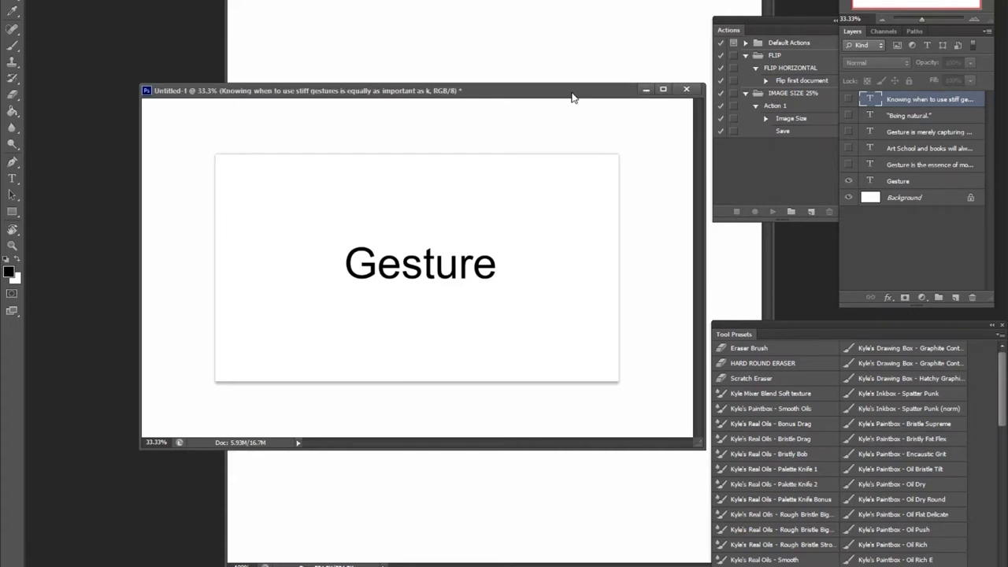
click(850, 180)
click(849, 165)
Swap the 'Gesture is the essence…' layer for the 'Art School and books…' slide text
click(904, 172)
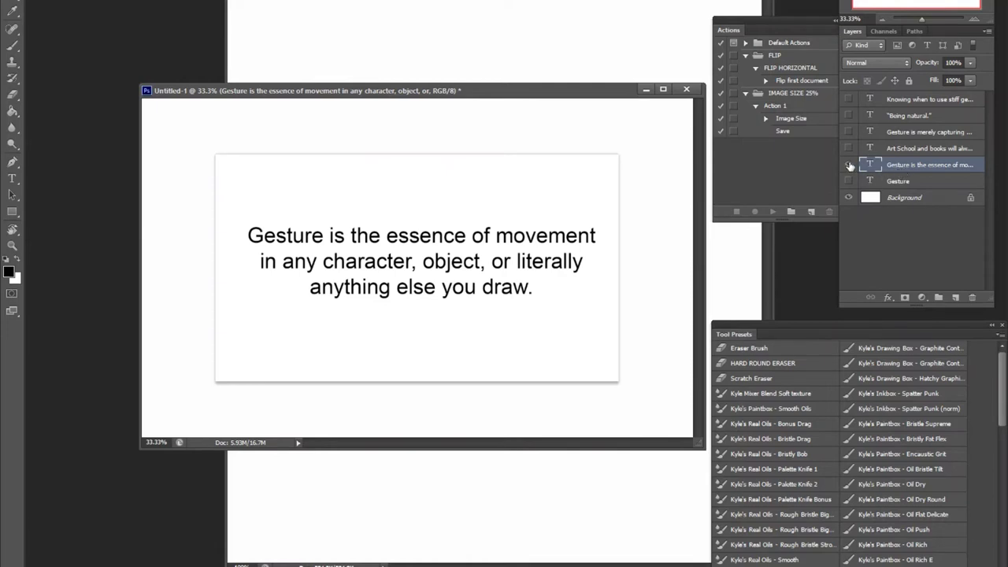
click(848, 165)
click(849, 149)
click(917, 150)
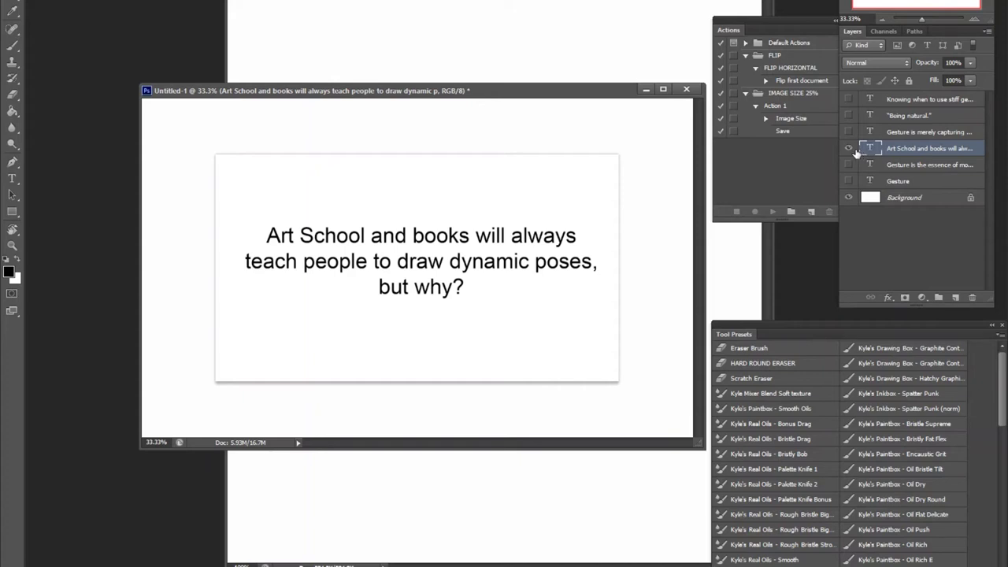
click(849, 148)
Show and select the 'Gesture is merely capturing movement PROPERLY…' layer, later hiding it again
click(848, 132)
click(905, 134)
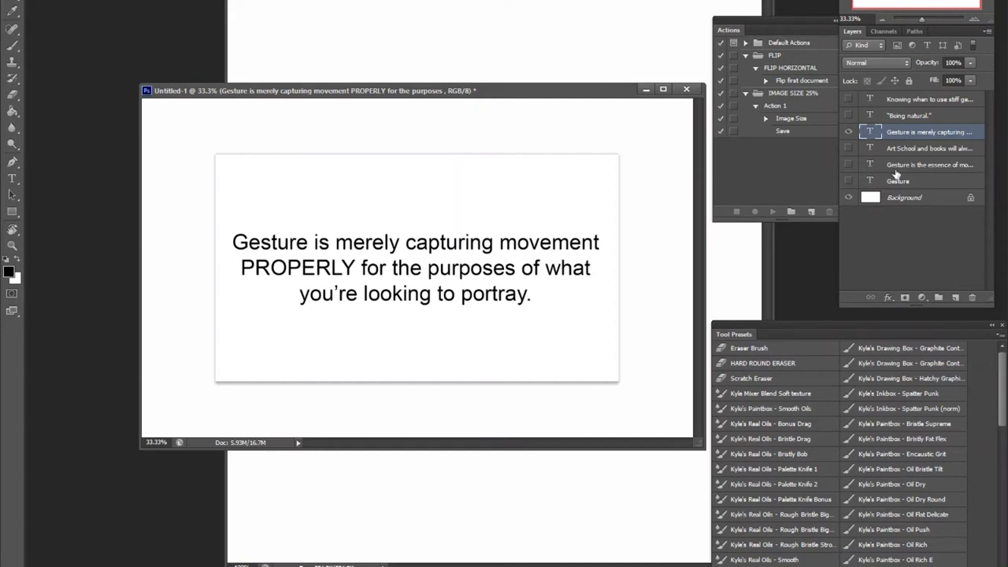
click(849, 132)
Show and select the 'Being natural.' layer, then swap it for the stiff-gestures text
click(848, 117)
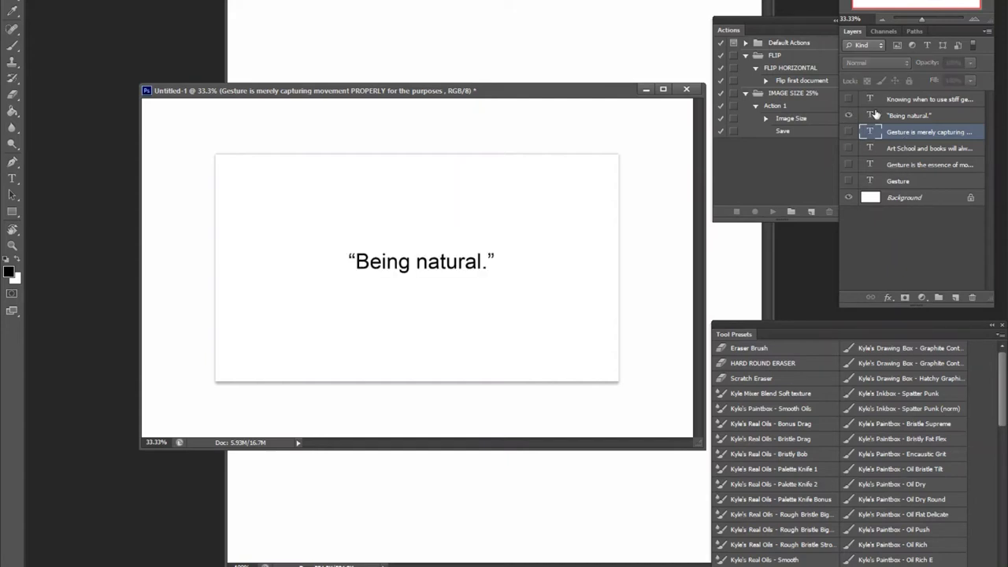
click(888, 116)
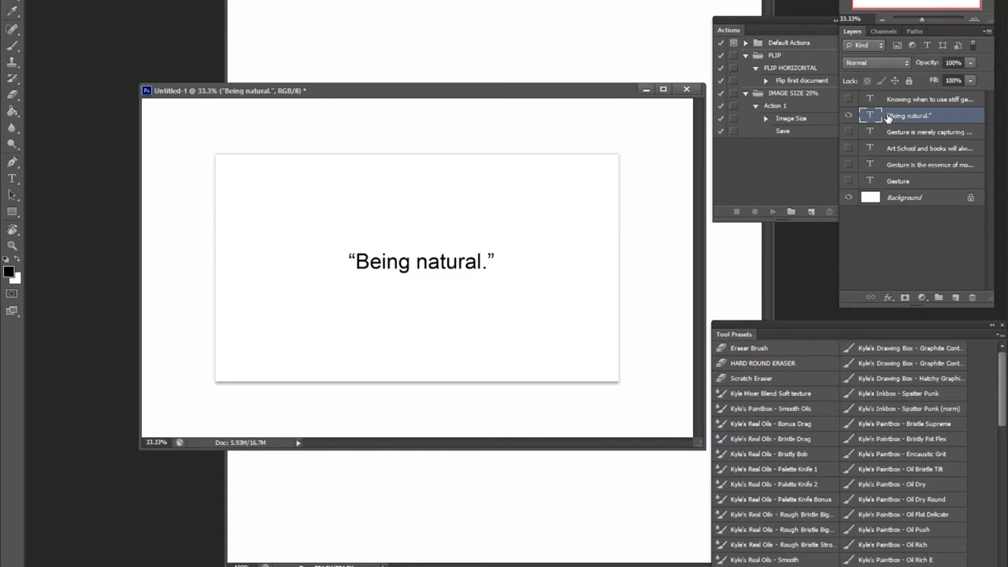
click(848, 115)
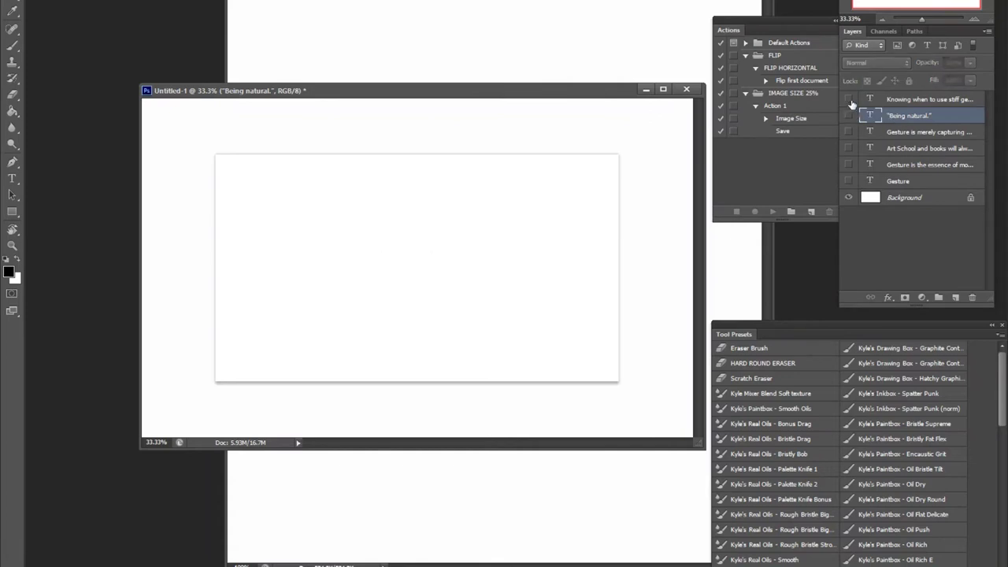
click(848, 99)
Select the 'Knowing when to use stiff gestures' text layer
click(912, 101)
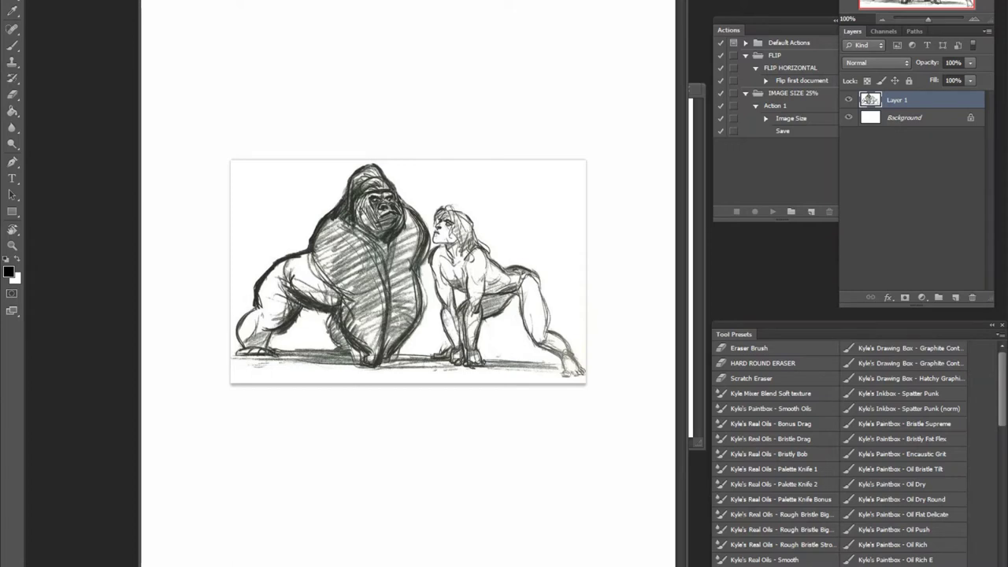
Add a new layer, set the foreground colour to red ec0b0b, and choose the THICK OIL brush
click(953, 297)
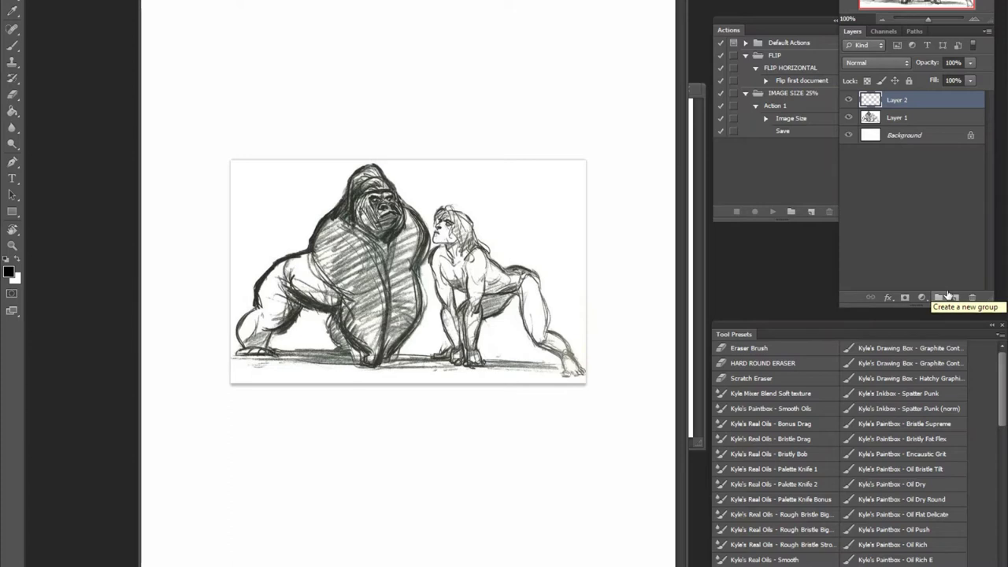
click(9, 272)
click(559, 397)
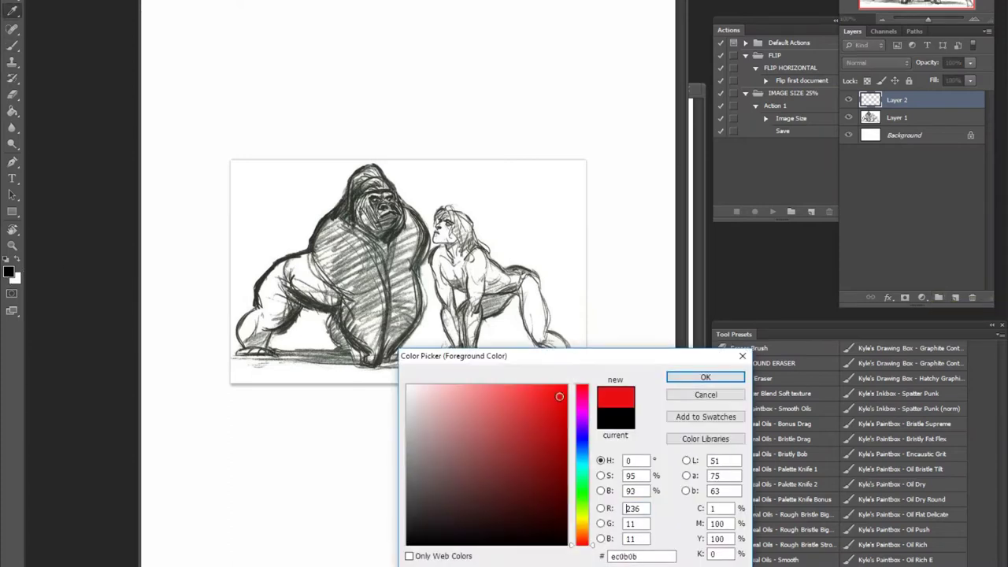
click(695, 377)
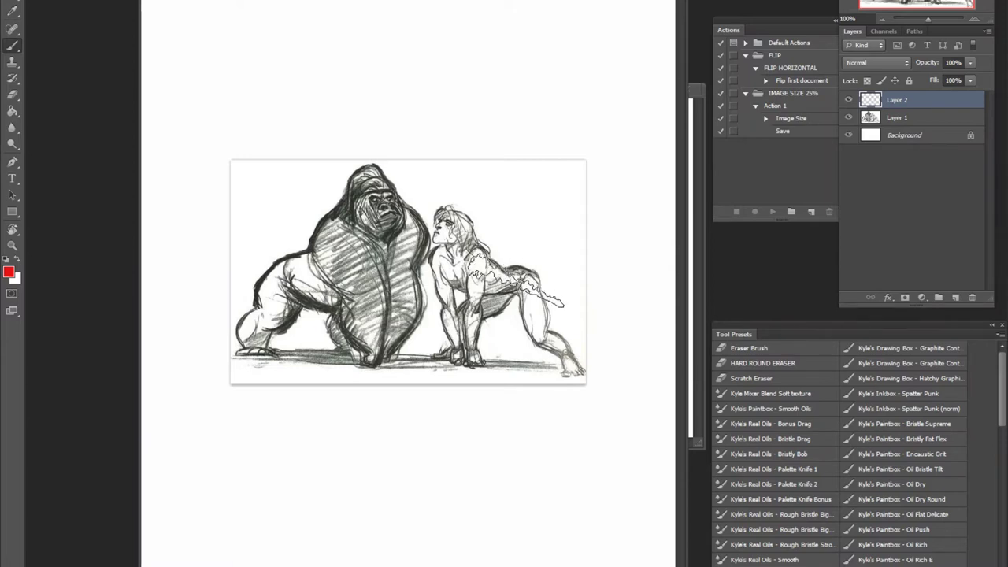
scroll(991, 478, down, 10)
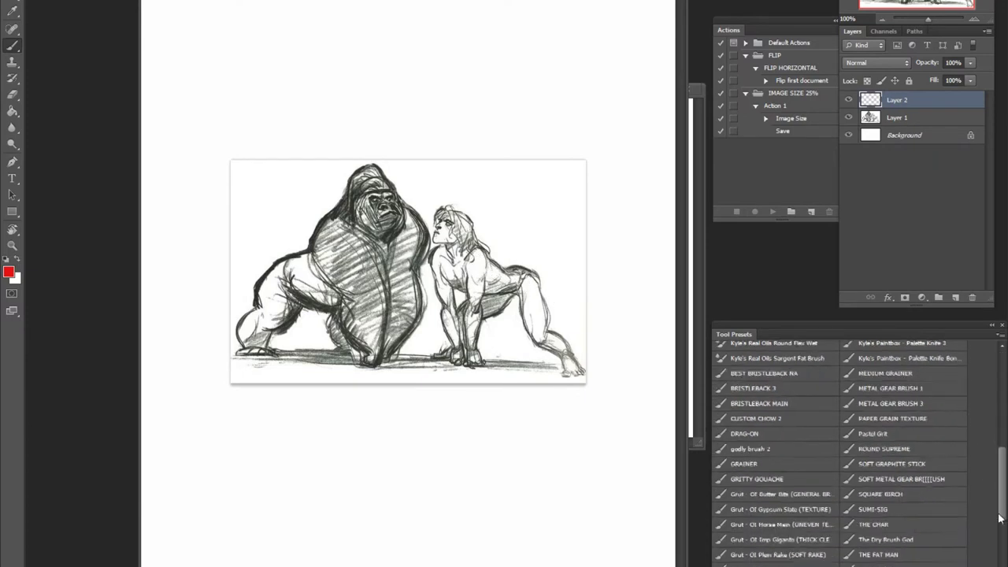
click(895, 536)
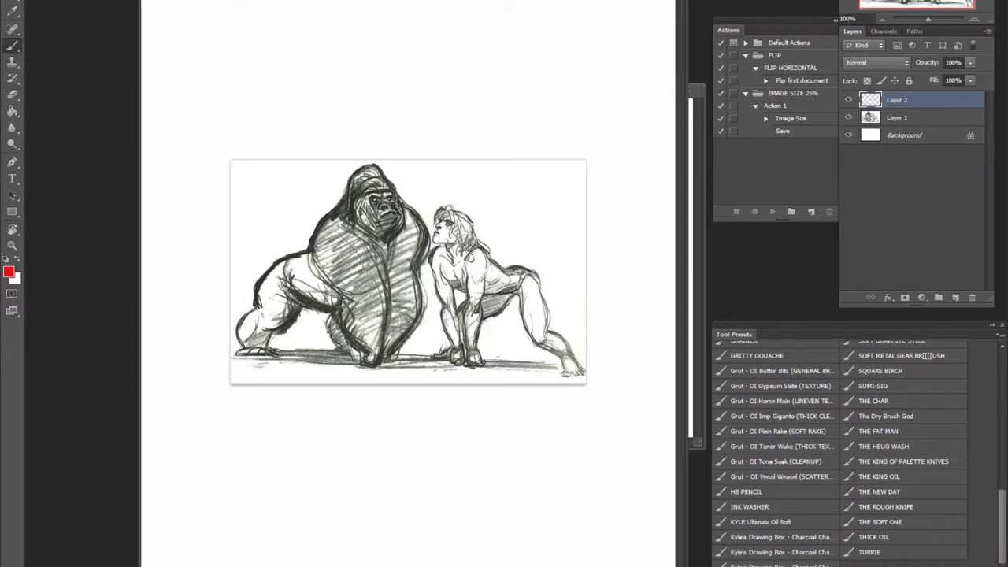
Paint red gesture curves and upward arrows over the man and gorilla, then go to the next document
mouse_move(438, 184)
mouse_down()
mouse_move(441, 224)
mouse_move(516, 302)
mouse_move(532, 301)
mouse_up()
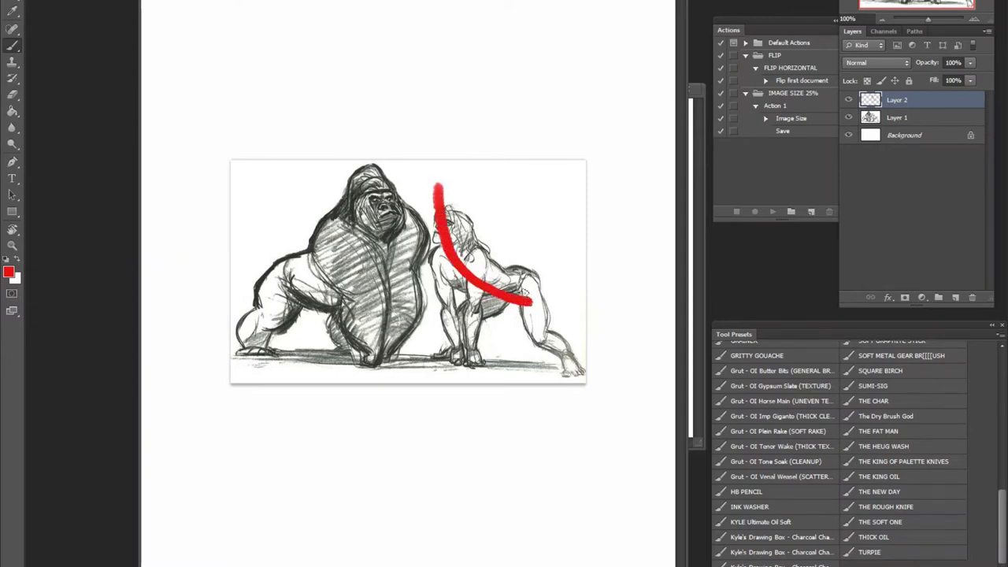
mouse_move(373, 180)
mouse_down()
mouse_move(352, 261)
mouse_move(212, 296)
mouse_up()
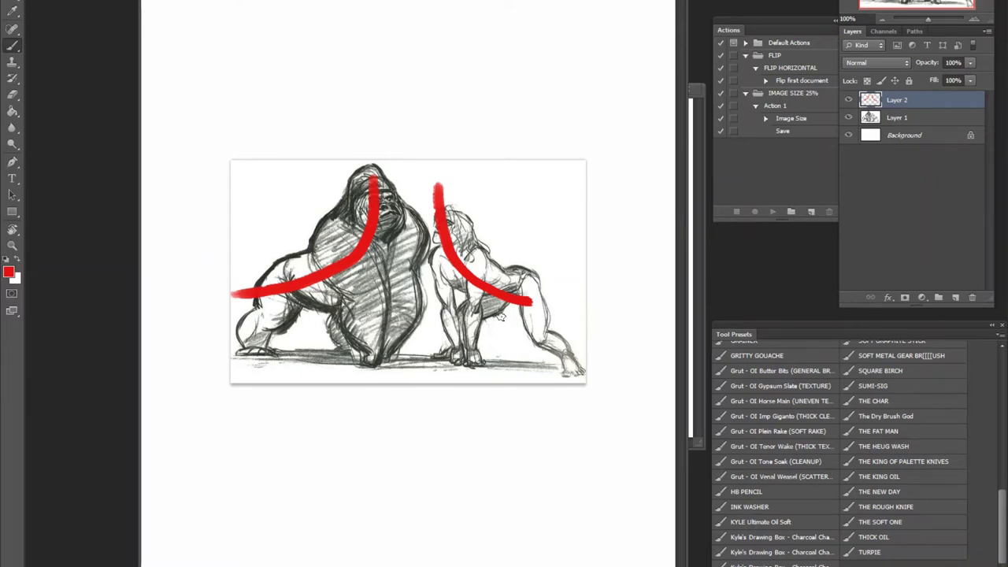
drag(471, 360, 444, 271)
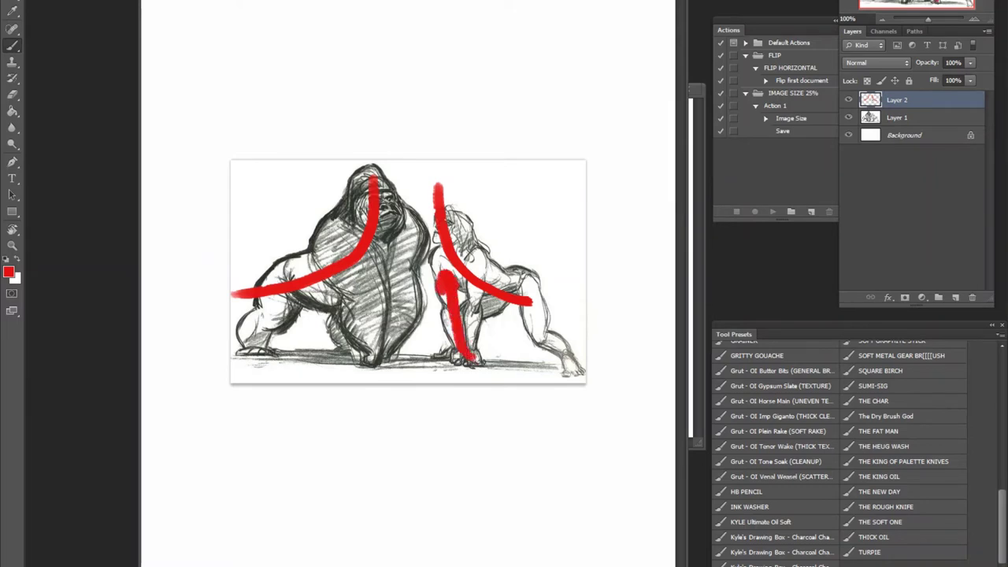
mouse_move(422, 209)
mouse_down()
mouse_move(436, 180)
mouse_move(448, 206)
mouse_up()
mouse_move(360, 364)
mouse_down()
mouse_move(390, 228)
mouse_move(403, 243)
mouse_up()
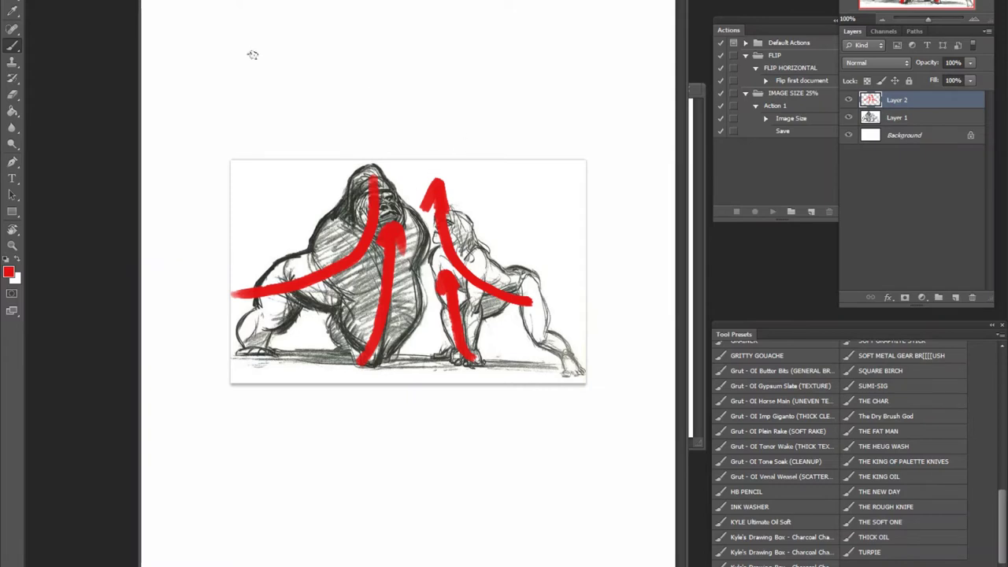
key(ctrl+Tab)
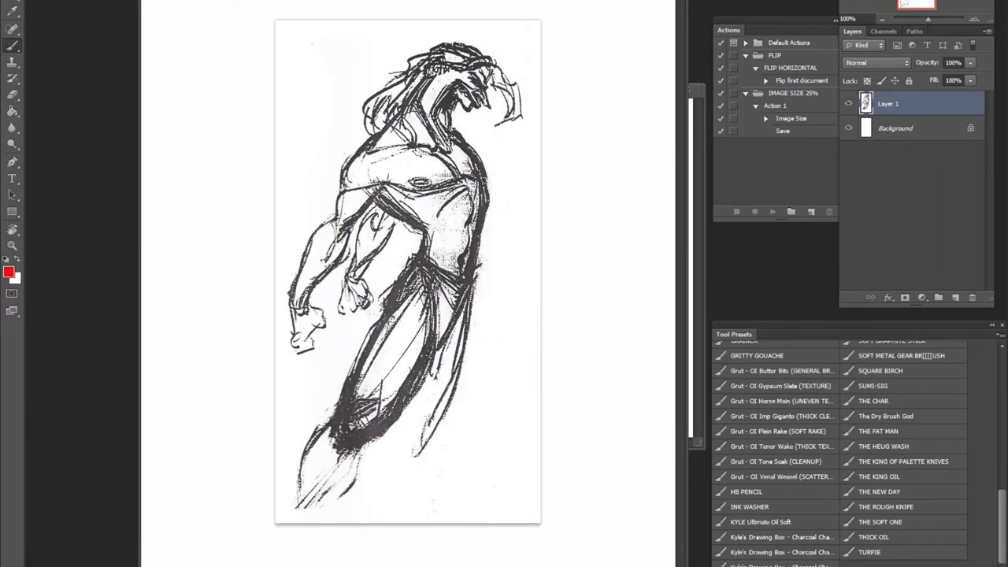
Add a layer over the leaping figure and paint two crossing red gesture strokes through its body
click(955, 298)
mouse_move(387, 124)
mouse_down()
mouse_move(445, 230)
mouse_move(392, 408)
mouse_move(334, 457)
mouse_up()
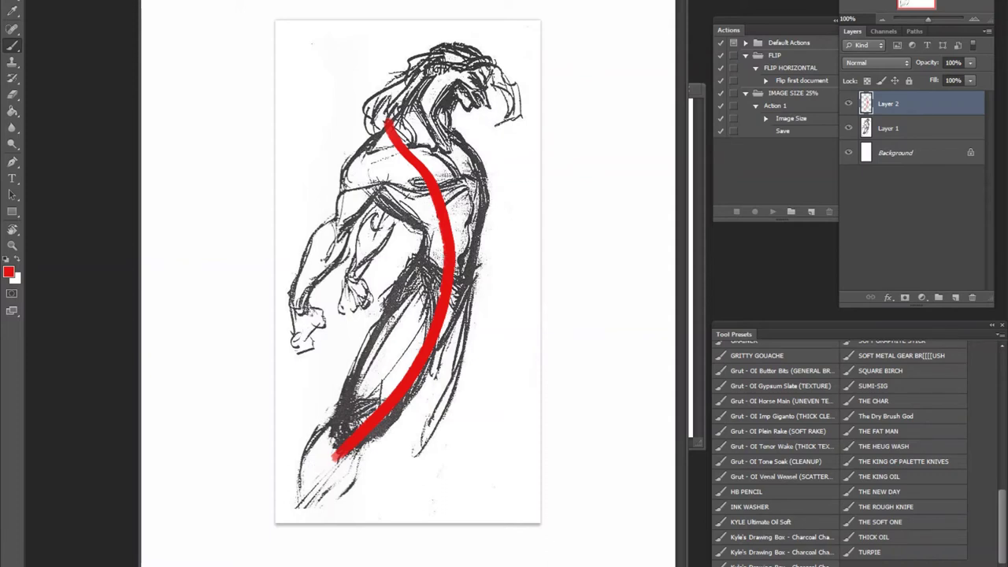
mouse_move(310, 319)
mouse_down()
mouse_move(451, 99)
mouse_move(459, 130)
mouse_up()
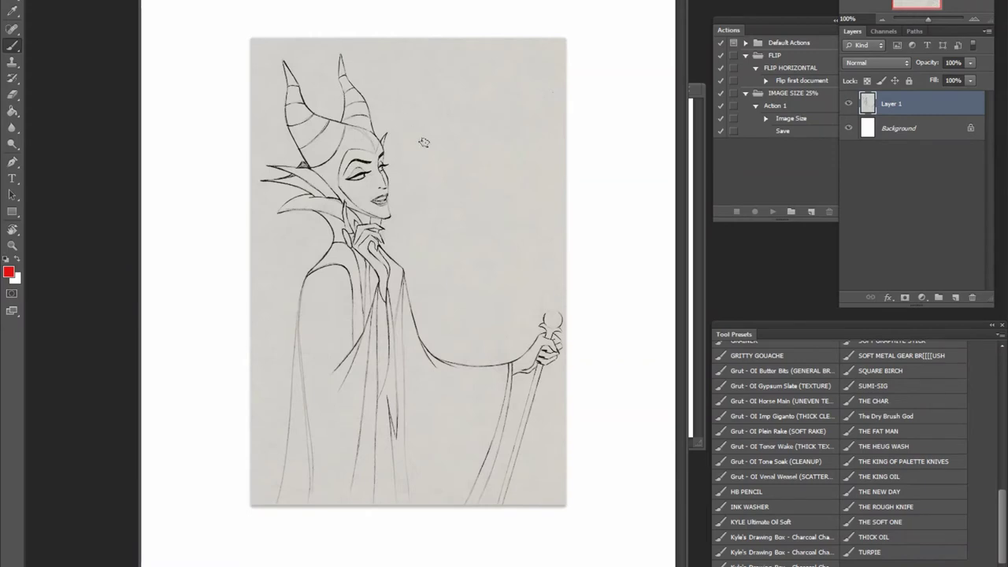
Create Layer 2 above the sorceress line drawing
click(953, 297)
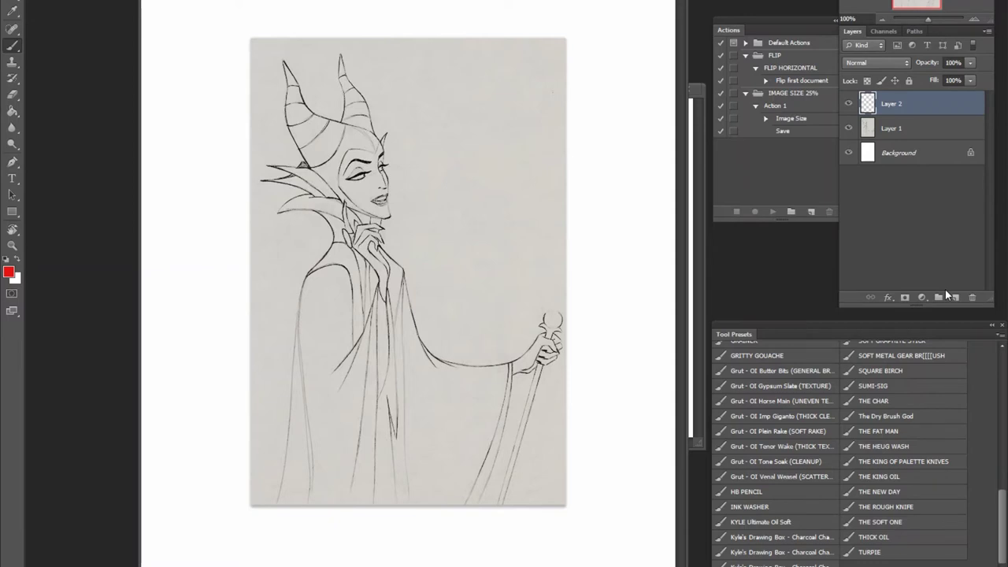
Paint red gesture lines down the sorceress's body, up to the chin, and looping around the head
drag(353, 217, 336, 501)
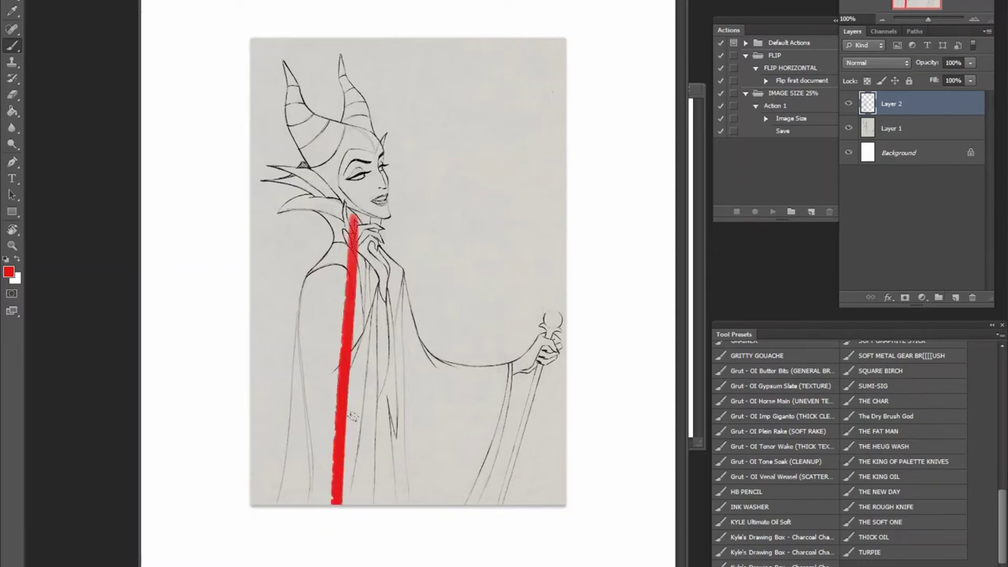
mouse_move(331, 246)
mouse_down()
mouse_move(356, 203)
mouse_move(378, 264)
mouse_up()
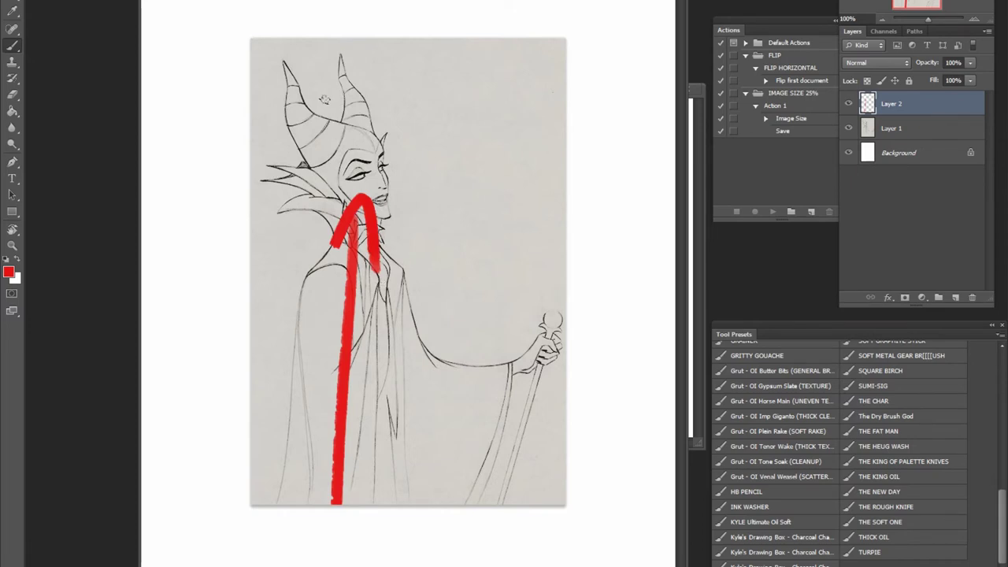
mouse_move(324, 87)
mouse_down()
mouse_move(315, 193)
mouse_move(354, 87)
mouse_up()
key(ctrl+z)
mouse_move(314, 118)
mouse_down()
mouse_move(347, 208)
mouse_move(370, 130)
mouse_up()
Add red strokes across the face and right of the head, then hide the stroke layer
mouse_move(315, 180)
mouse_down()
mouse_move(370, 169)
mouse_move(396, 153)
mouse_up()
key(ctrl+z)
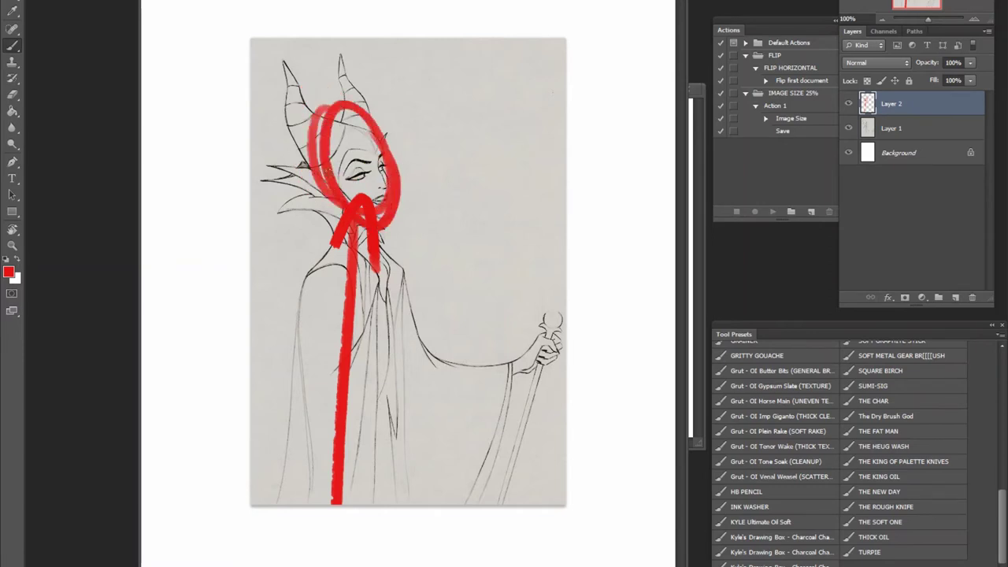
drag(329, 182, 378, 147)
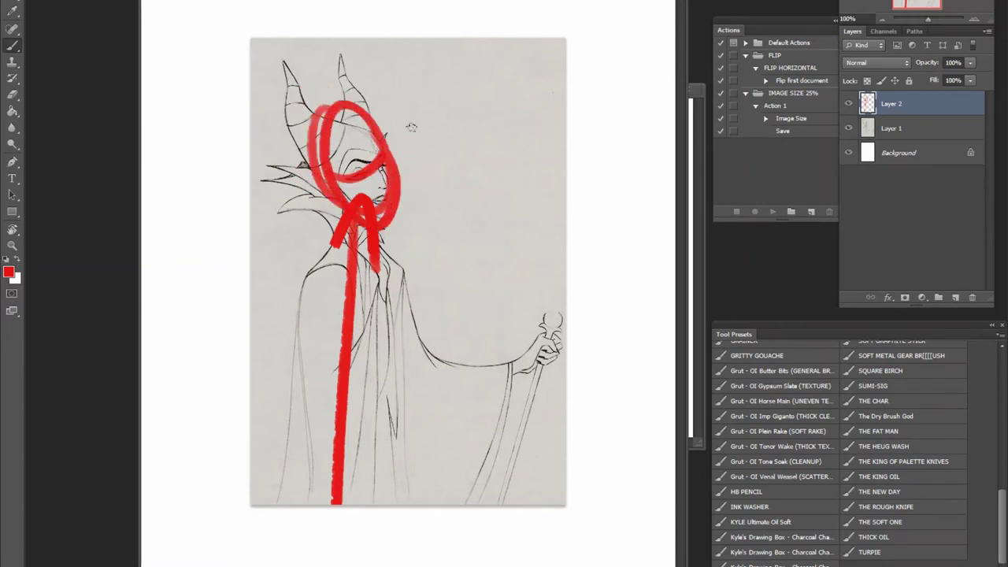
drag(401, 91, 445, 210)
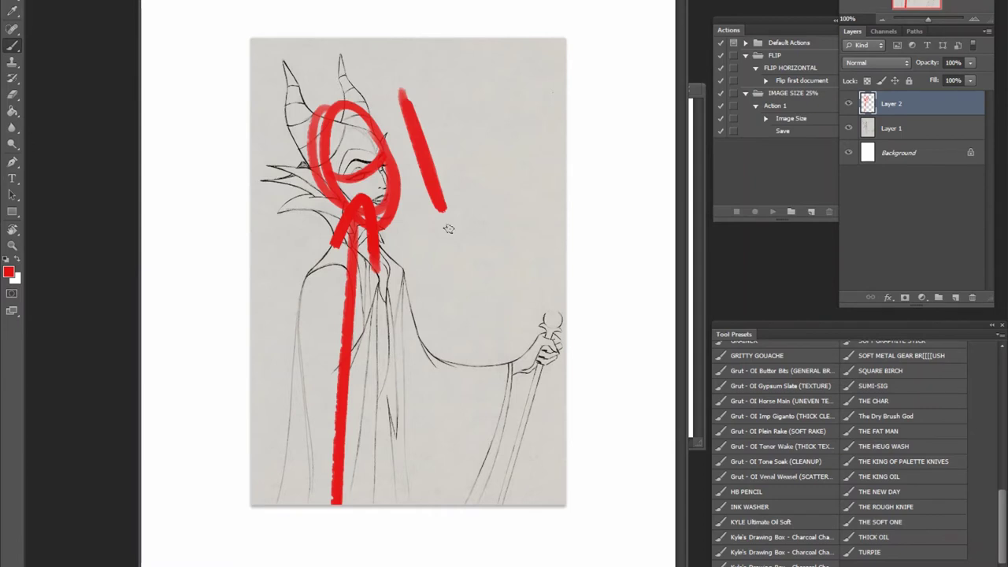
click(849, 100)
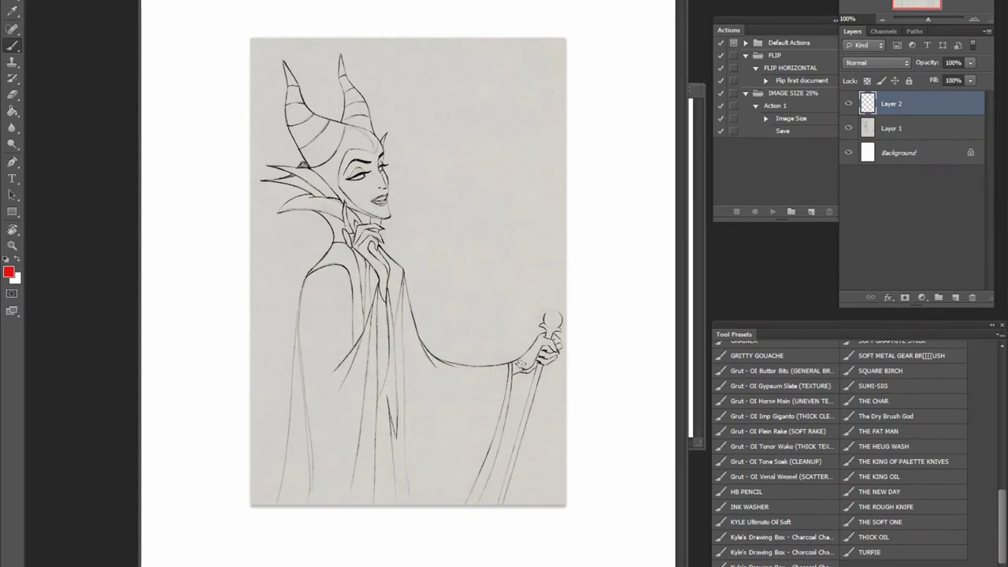
Paint red strokes from collar to hand, up the robe with an arrowhead, and beside the horn
mouse_move(526, 362)
mouse_down()
mouse_move(417, 365)
mouse_move(376, 274)
mouse_up()
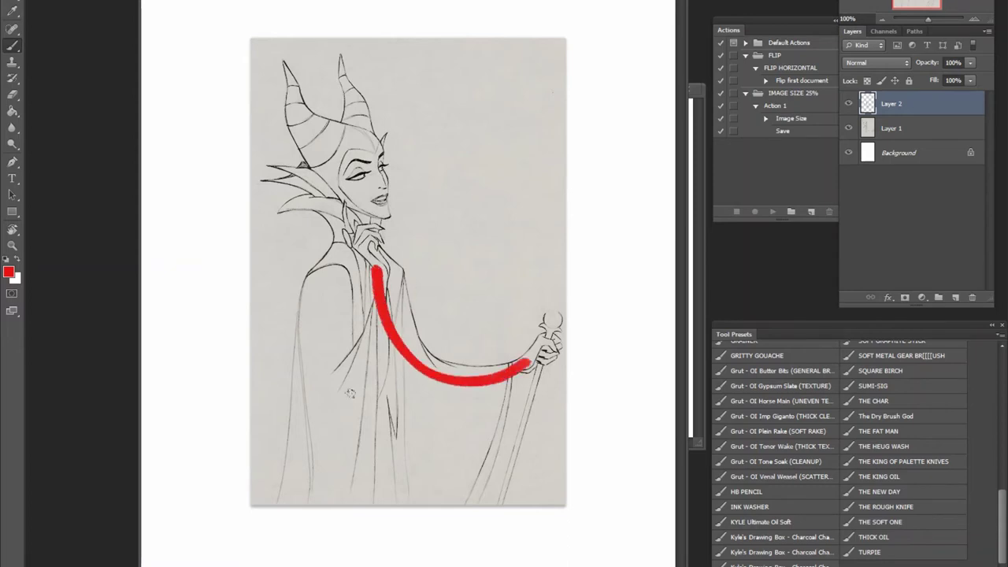
mouse_move(315, 424)
mouse_down()
mouse_move(378, 291)
mouse_move(365, 225)
mouse_up()
drag(349, 268, 398, 267)
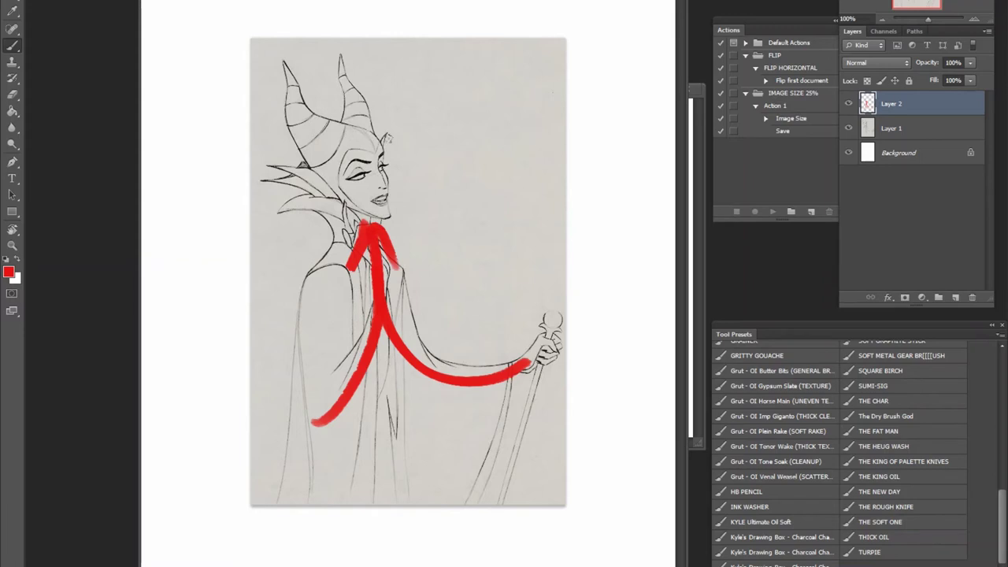
drag(387, 110, 430, 246)
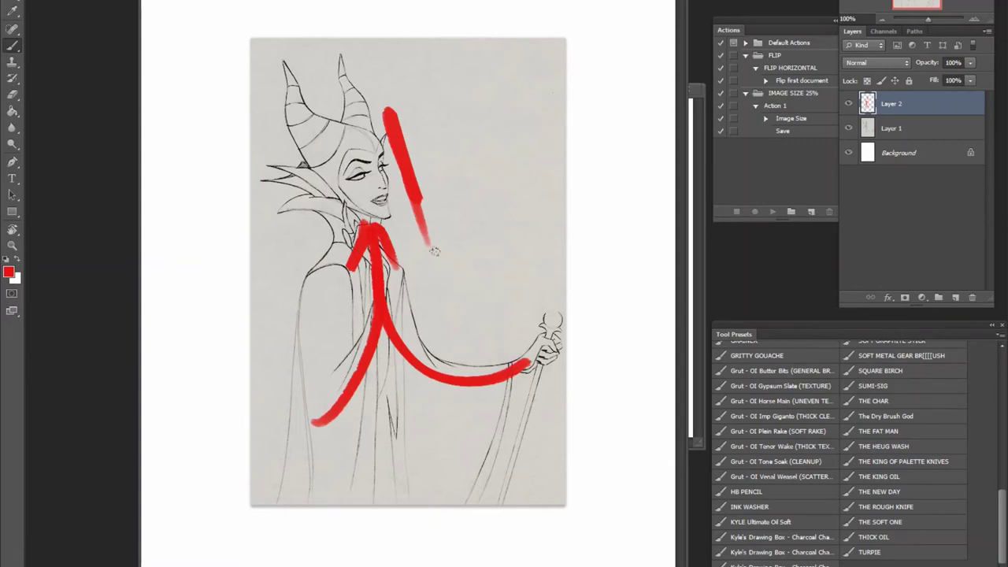
key(ctrl+Tab)
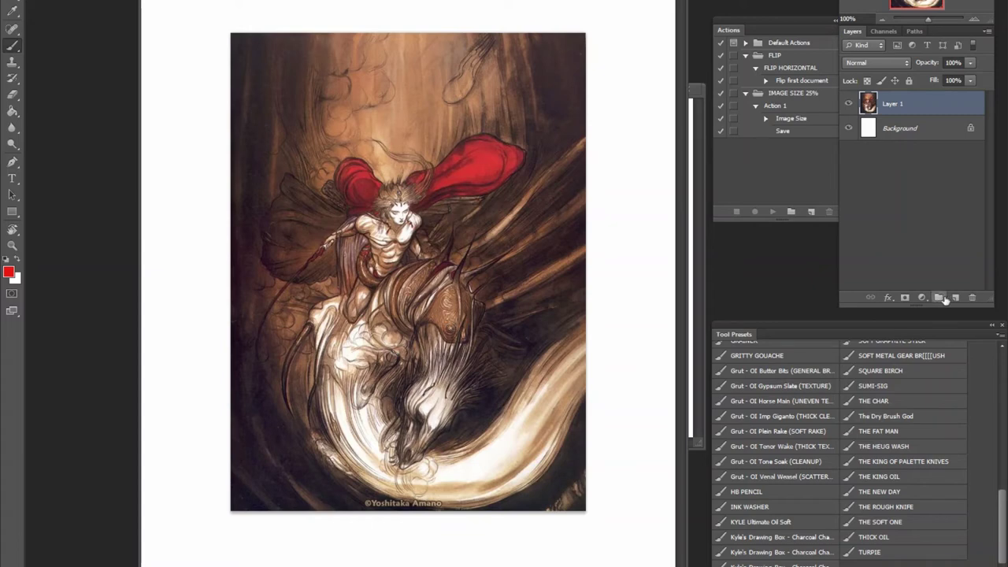
On a new layer, paint a red spiral around the rider and horse with a crossing line
click(955, 297)
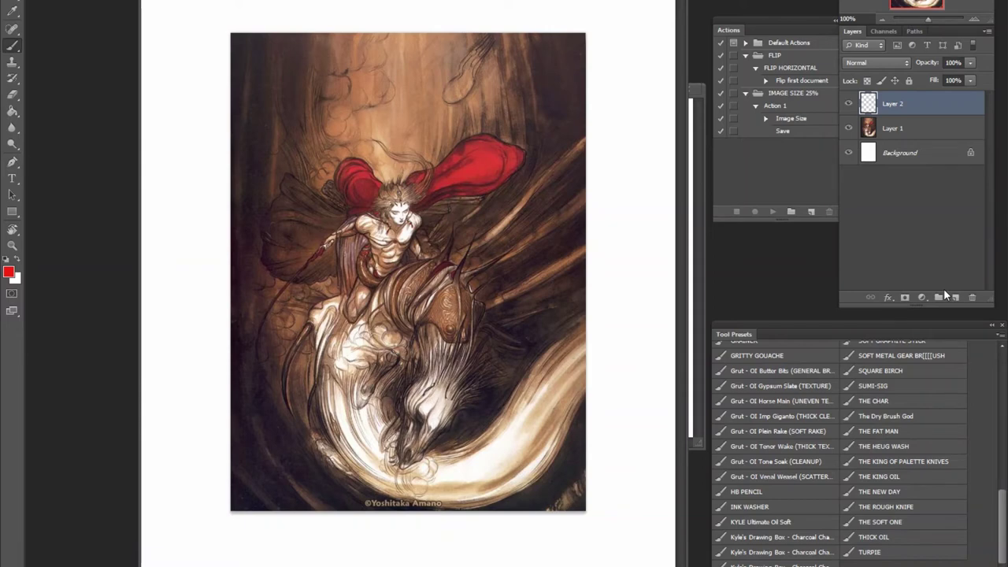
mouse_move(555, 379)
mouse_down()
mouse_move(515, 425)
mouse_move(314, 325)
mouse_move(438, 317)
mouse_move(400, 390)
mouse_up()
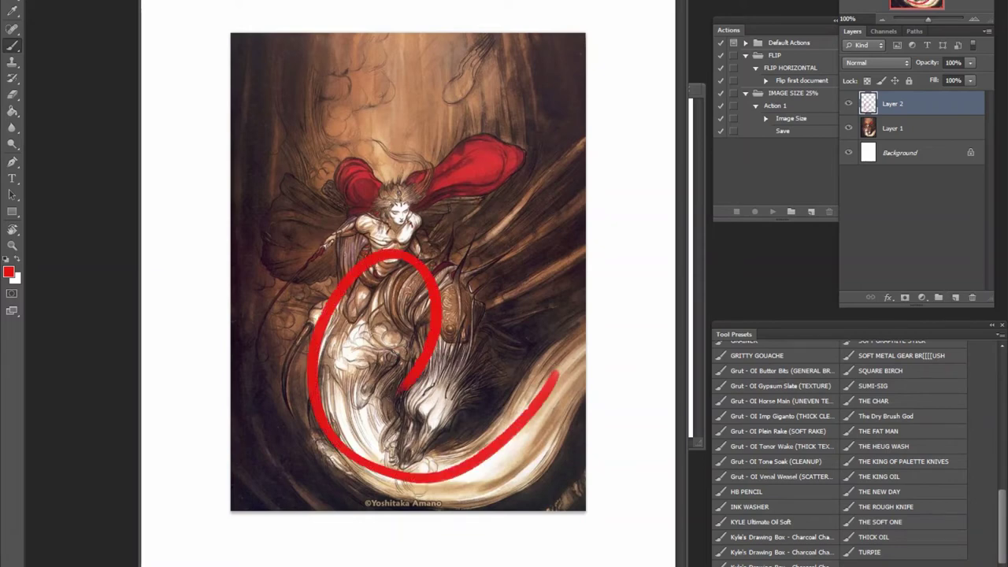
mouse_move(274, 340)
mouse_down()
mouse_move(372, 267)
mouse_move(409, 171)
mouse_up()
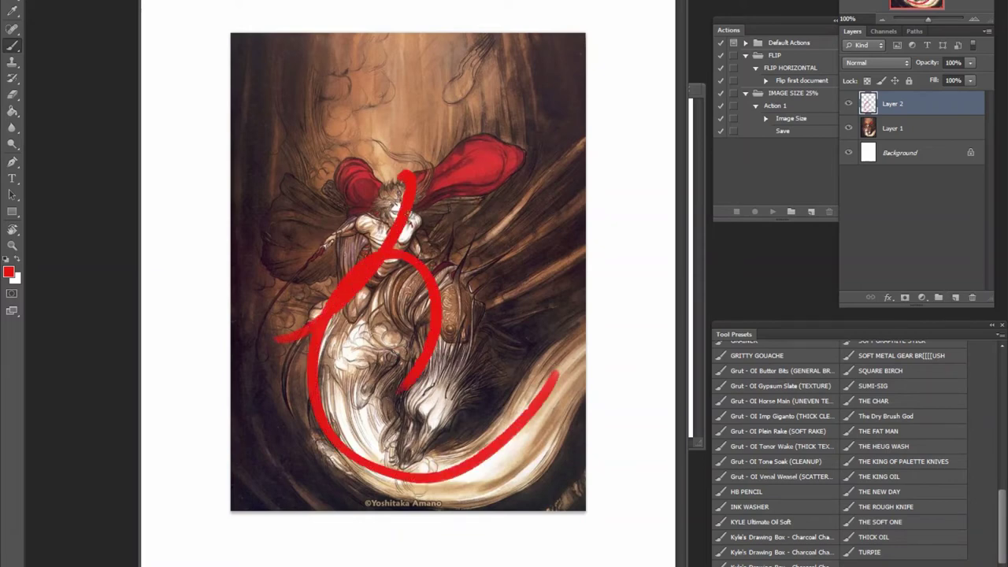
drag(497, 141, 213, 201)
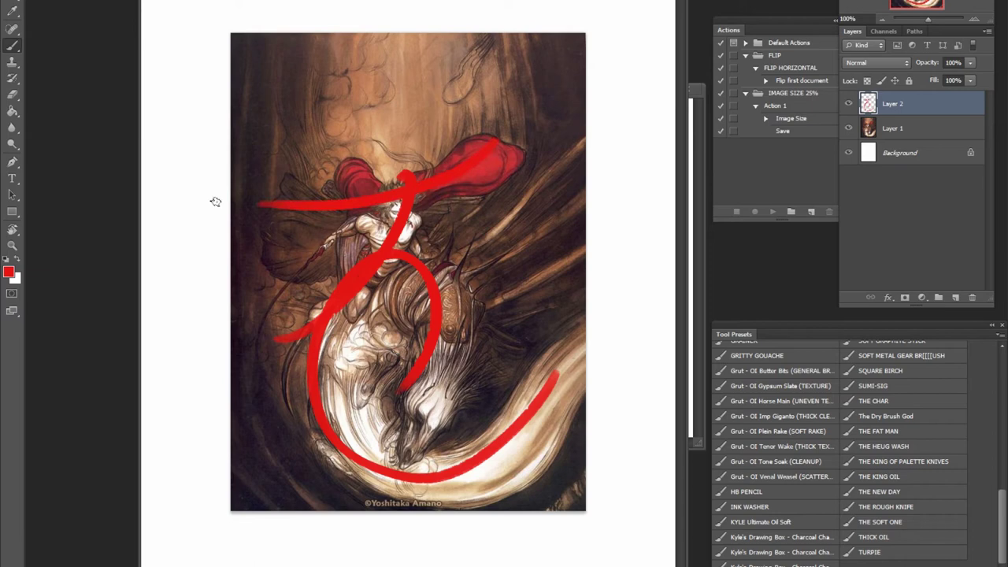
key(ctrl+z)
Switch the foreground colour to blue and paint three blue strokes across the cloak
click(9, 272)
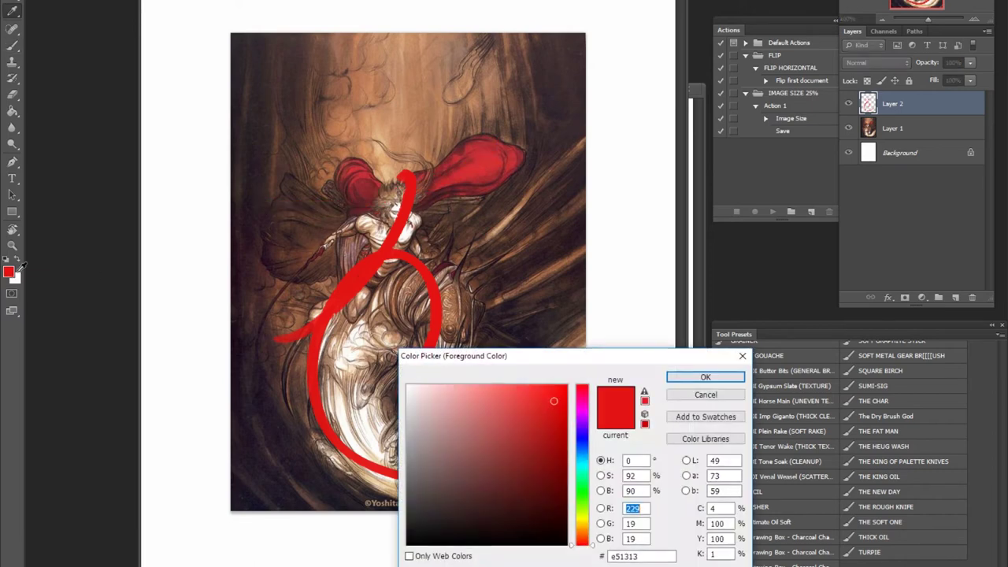
click(582, 441)
click(705, 379)
drag(495, 148, 281, 205)
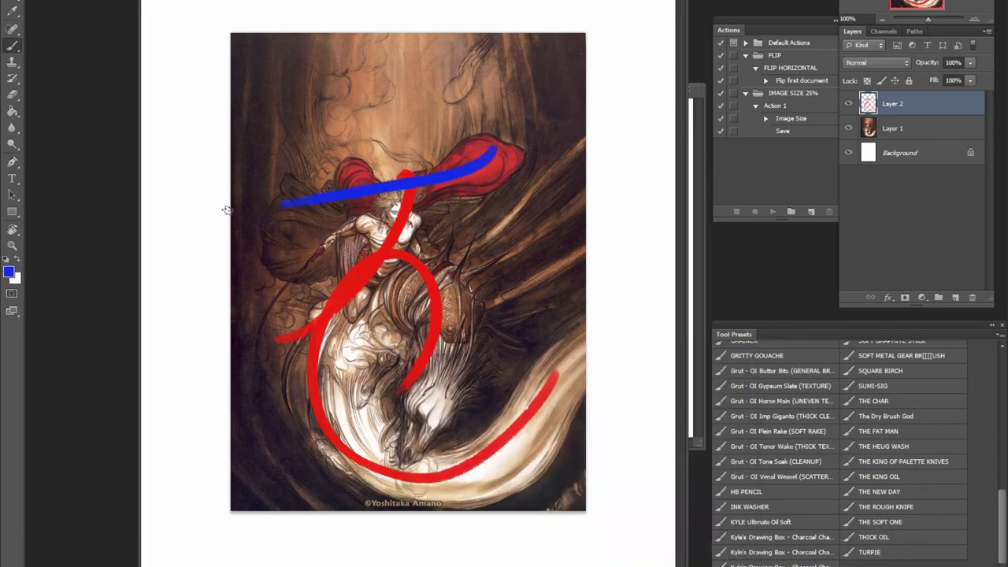
mouse_move(257, 277)
mouse_down()
mouse_move(366, 223)
mouse_move(384, 203)
mouse_up()
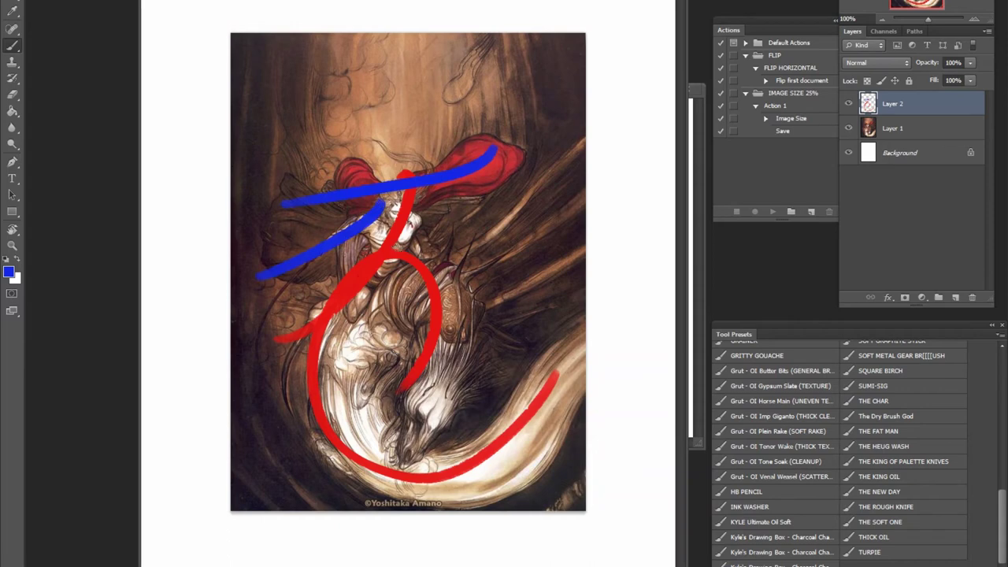
drag(472, 288, 587, 193)
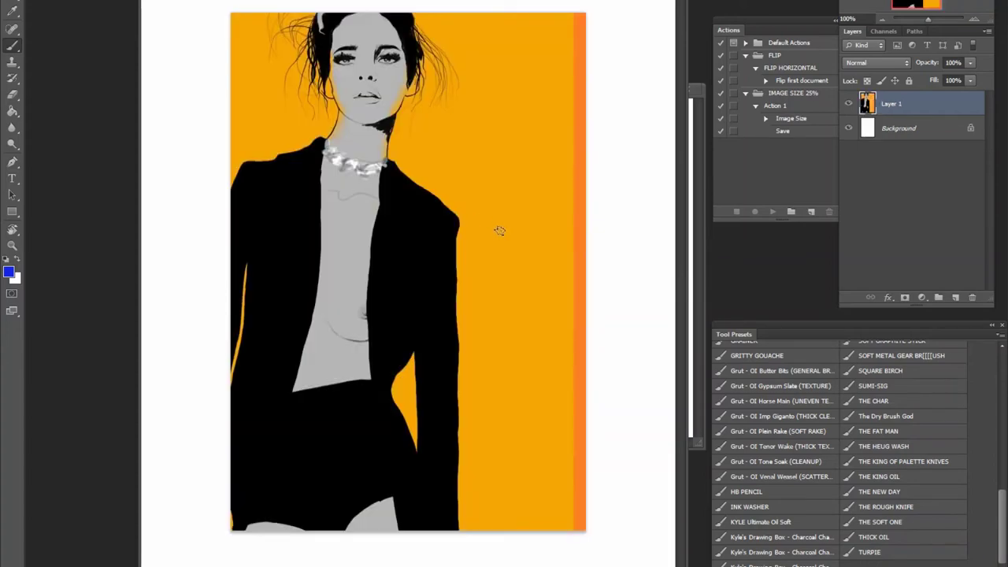
On a new layer, paint one blue line from the fashion figure's head to the bottom edge
click(956, 297)
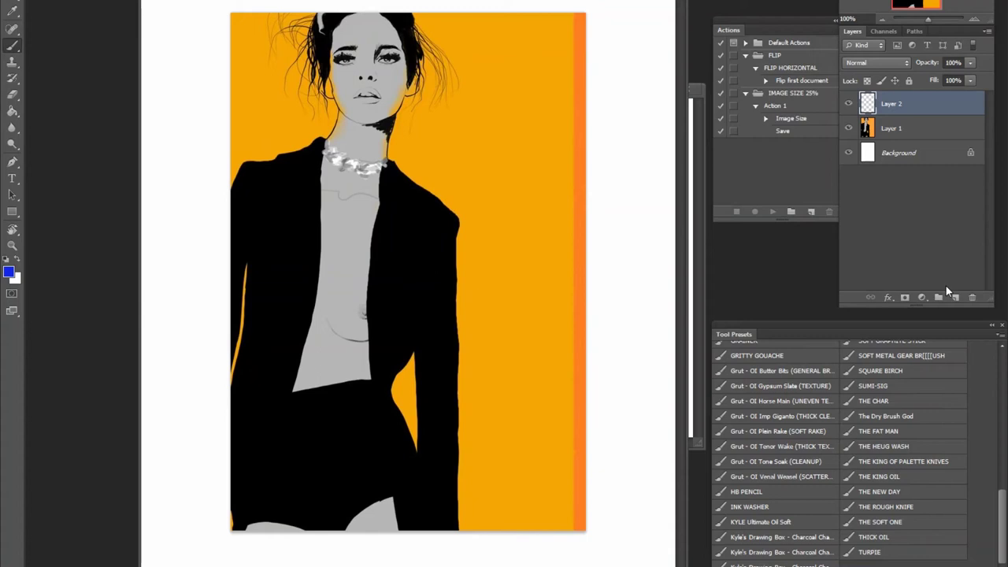
mouse_move(370, 24)
mouse_down()
mouse_move(348, 236)
mouse_move(309, 339)
mouse_move(294, 429)
mouse_move(317, 536)
mouse_up()
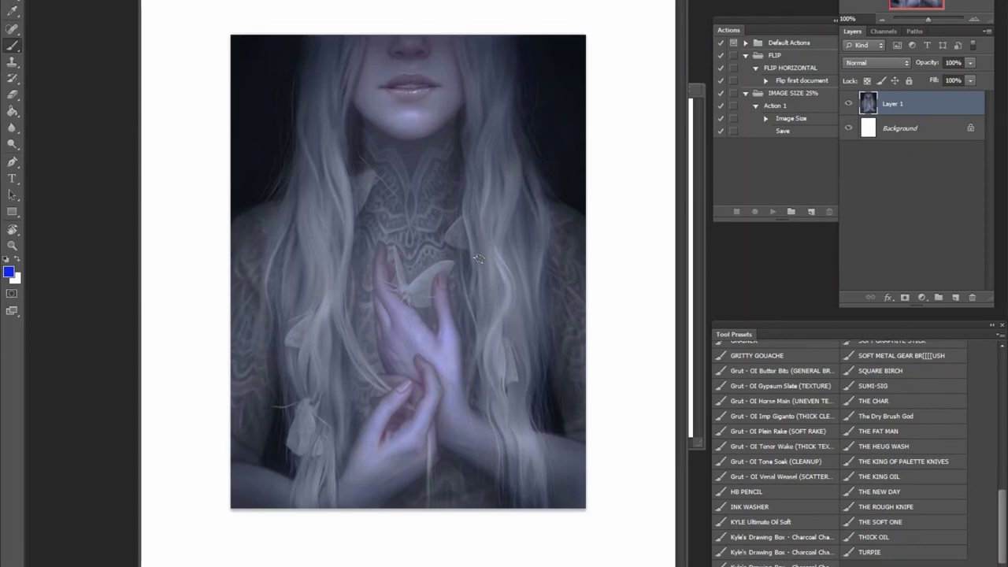
On a new layer, paint two blue curves crossing the hands and blue lines down both sides of the hair
click(954, 297)
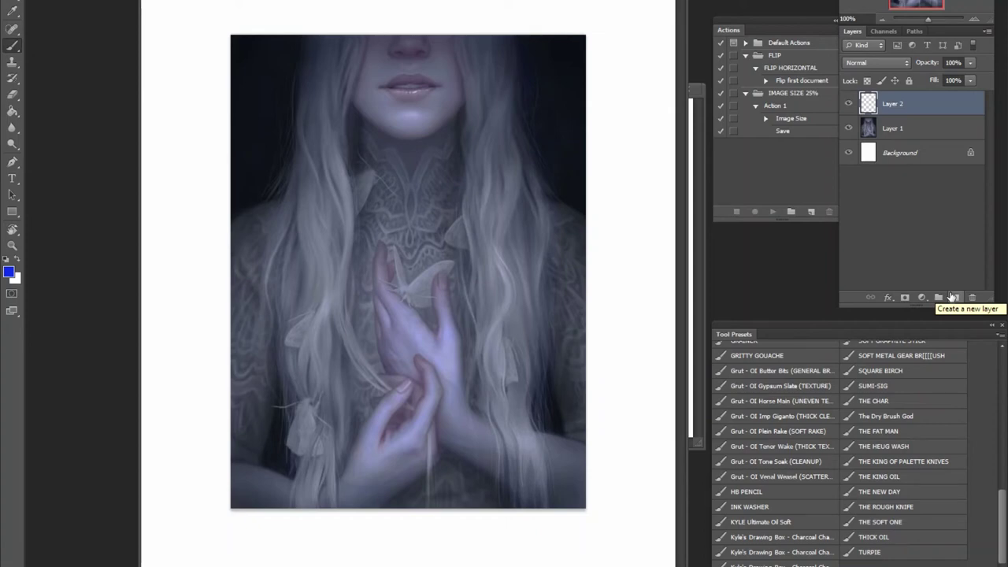
mouse_move(572, 492)
mouse_down()
mouse_move(460, 439)
mouse_move(396, 317)
mouse_move(403, 254)
mouse_up()
mouse_move(234, 498)
mouse_down()
mouse_move(312, 485)
mouse_move(467, 315)
mouse_up()
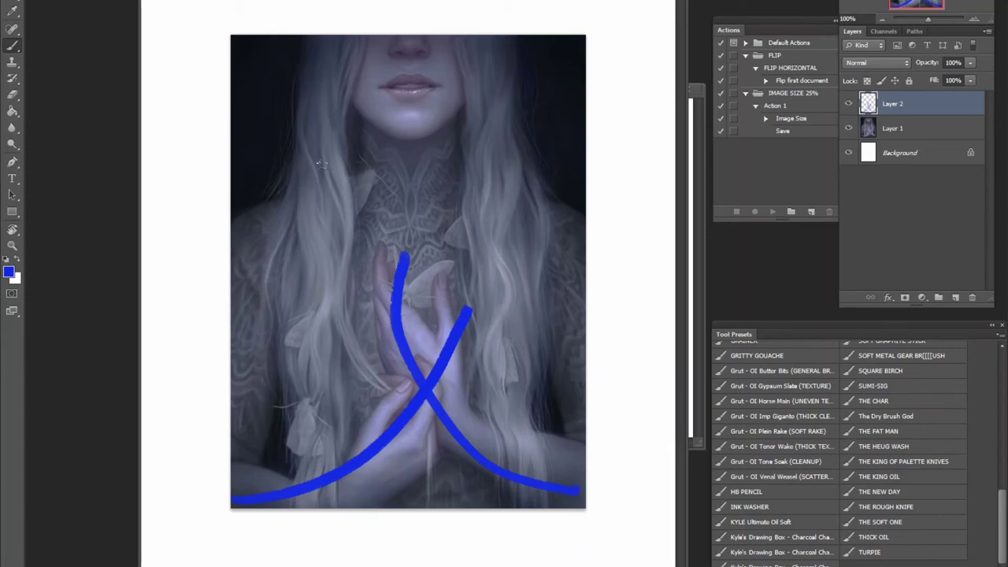
mouse_move(318, 65)
mouse_down()
mouse_move(287, 378)
mouse_move(314, 470)
mouse_up()
mouse_move(497, 45)
mouse_down()
mouse_move(498, 287)
mouse_move(534, 468)
mouse_up()
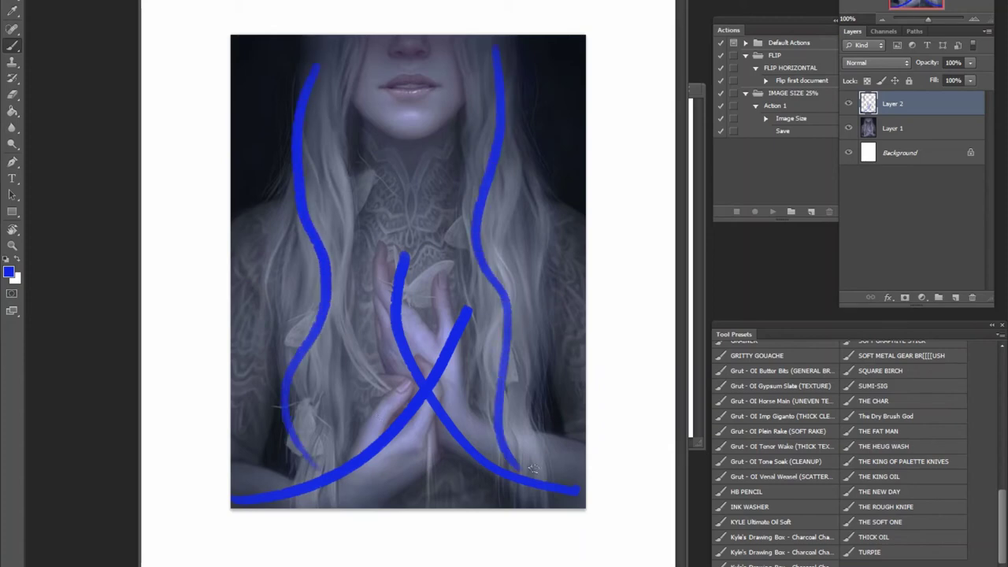
Switch the foreground to red and paint a straight vertical line down the portrait's centre
click(9, 272)
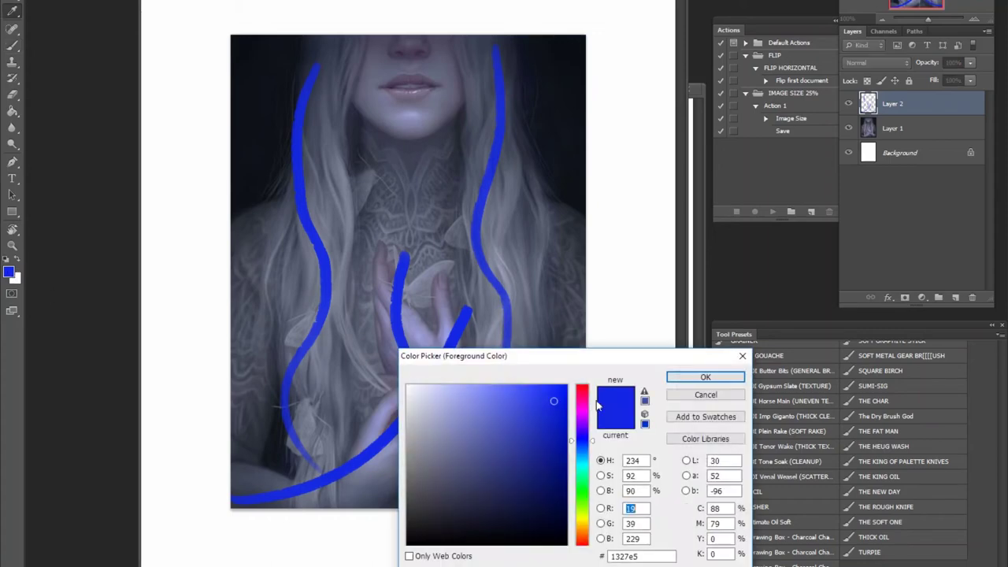
click(581, 394)
click(701, 379)
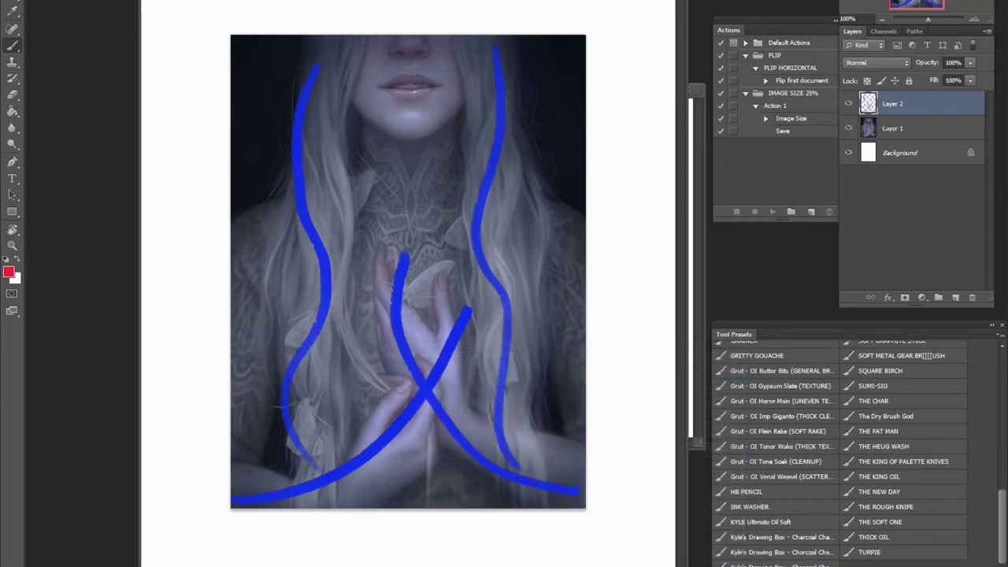
drag(409, 504, 409, 37)
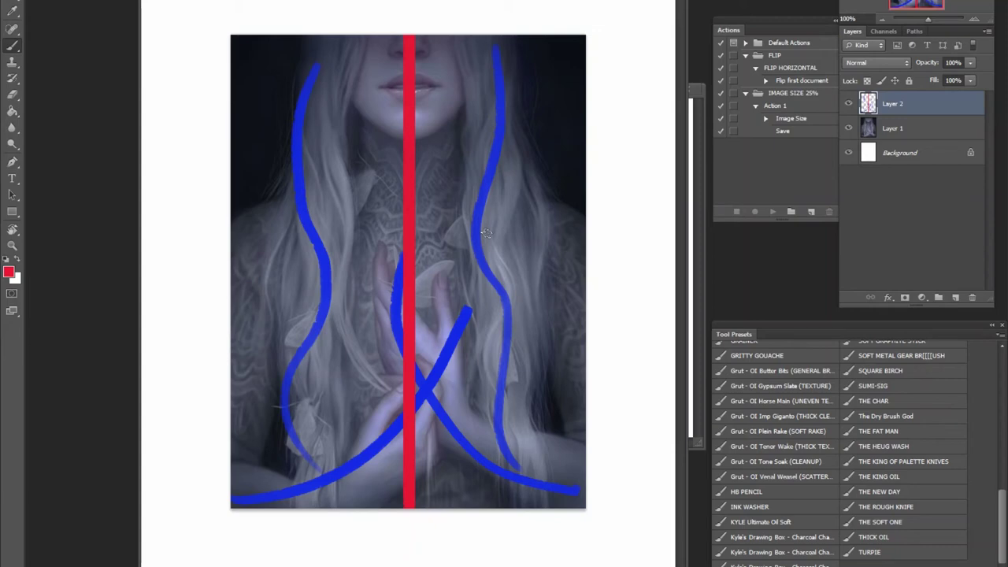
key(ctrl+Tab)
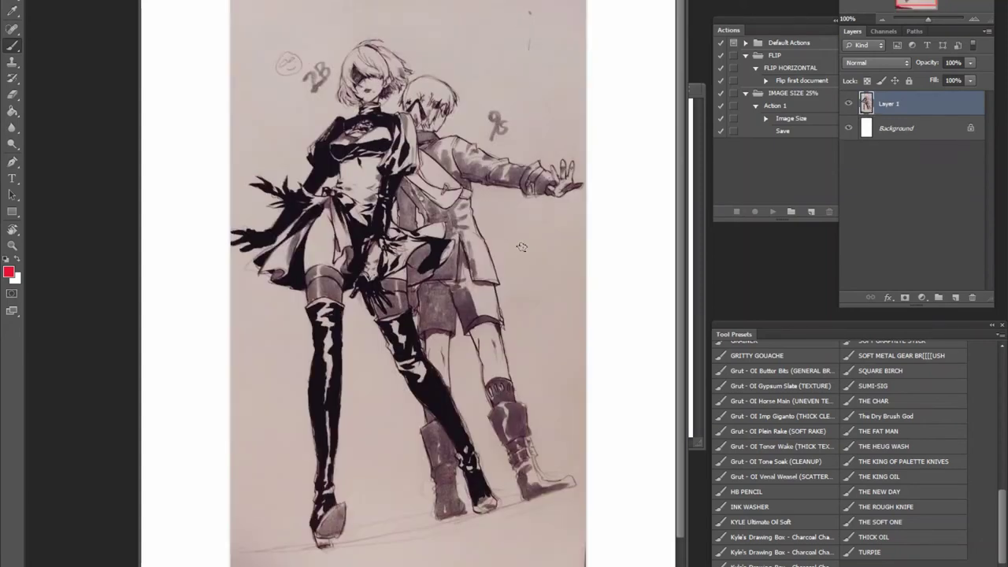
On a new layer, paint red lines from the head down the hip and both legs
click(954, 297)
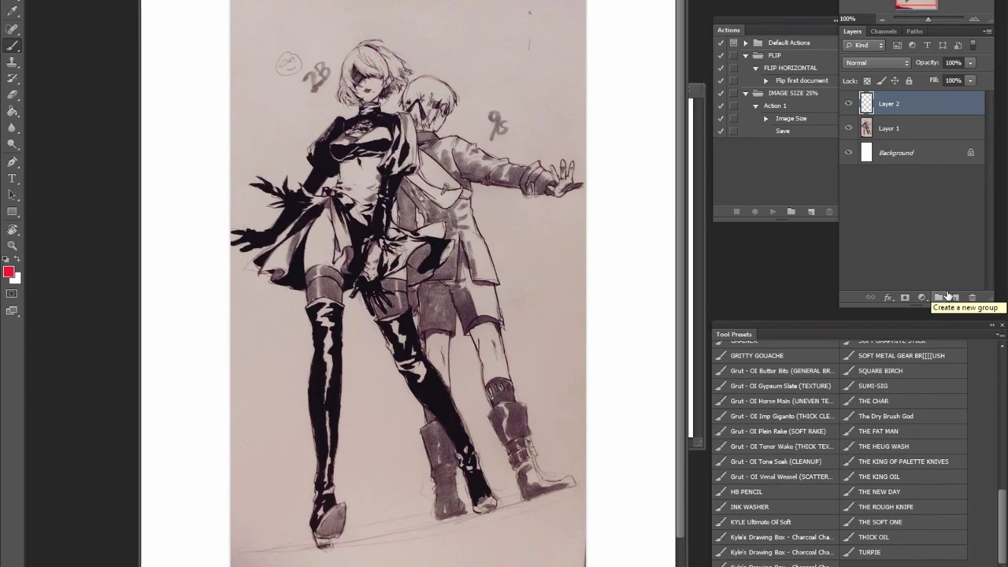
drag(368, 54, 311, 264)
mouse_move(332, 228)
mouse_down()
mouse_move(312, 276)
mouse_move(336, 502)
mouse_up()
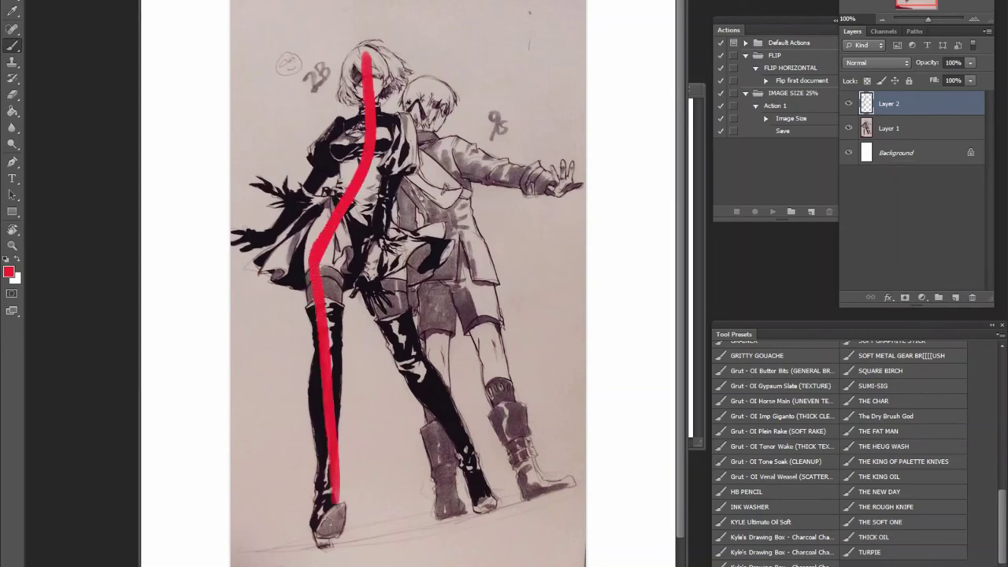
drag(354, 222, 506, 518)
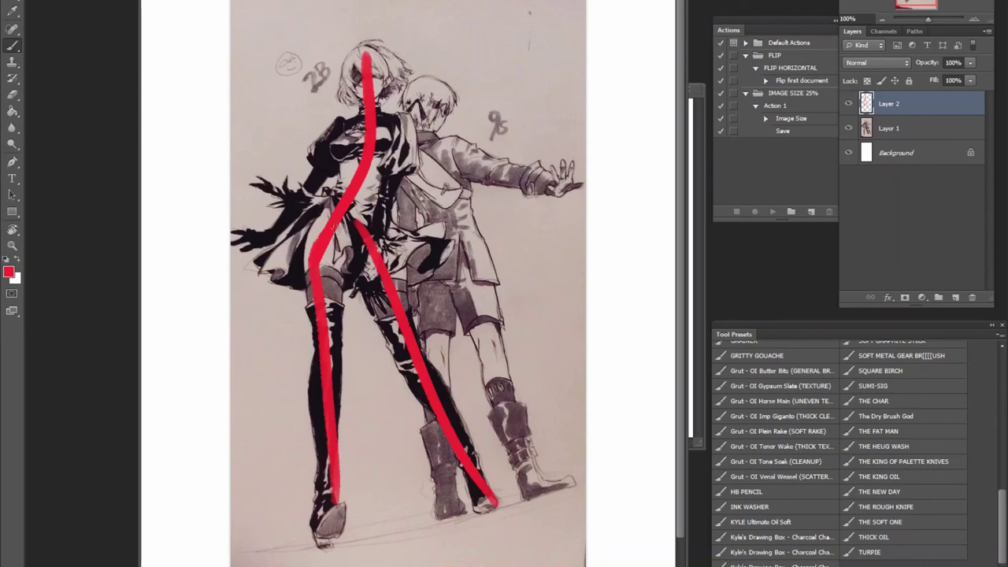
drag(337, 230, 303, 271)
drag(317, 268, 335, 415)
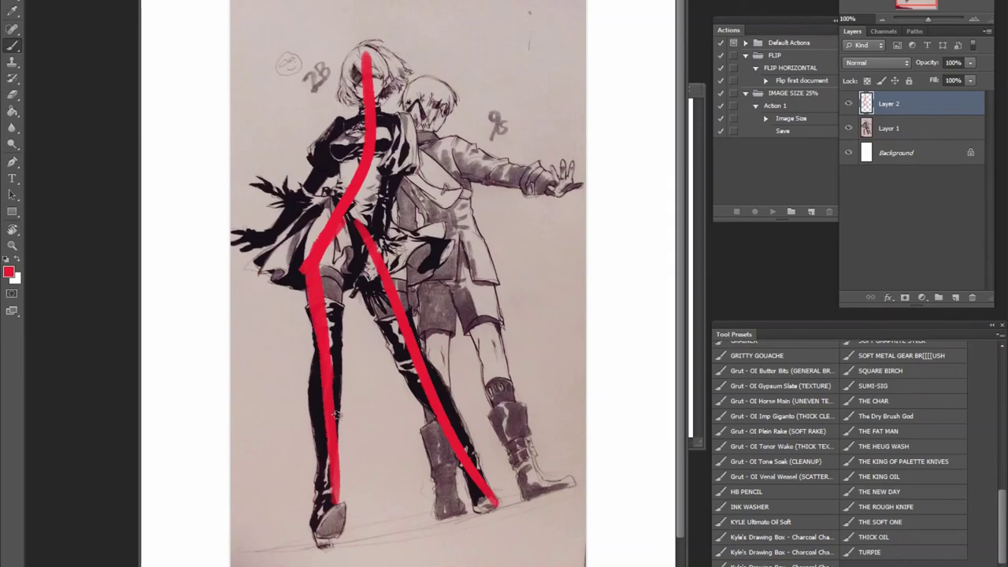
Add red arrowed strokes across the chest and diagonally across the hips
drag(307, 141, 438, 95)
drag(324, 112, 297, 145)
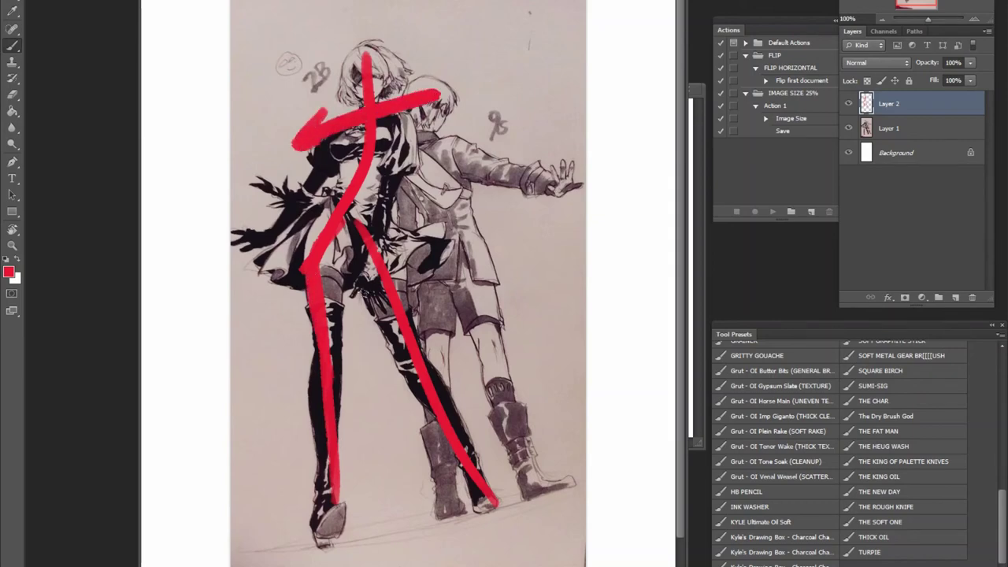
drag(268, 227, 418, 280)
mouse_move(279, 254)
mouse_down()
mouse_move(263, 217)
mouse_move(289, 237)
mouse_up()
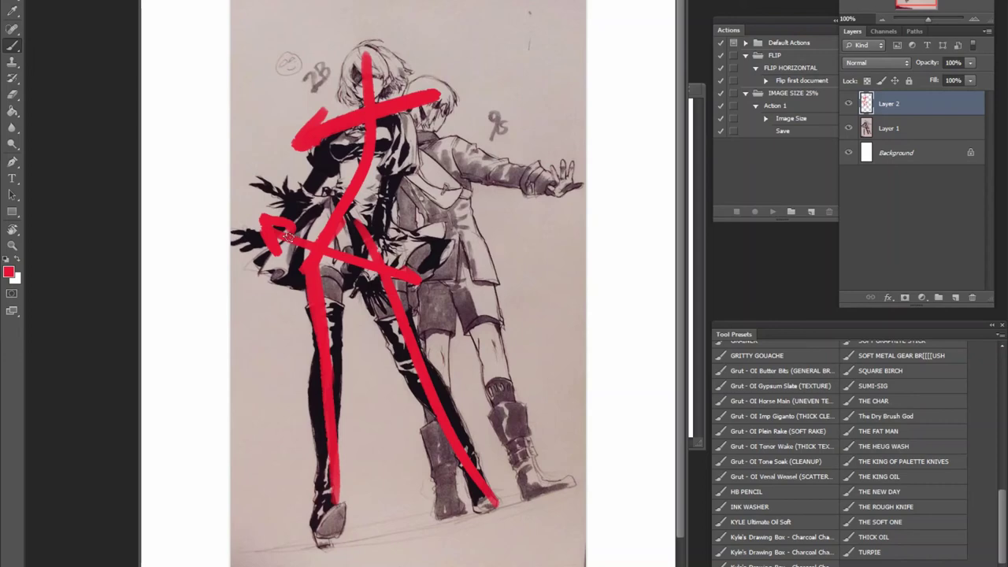
Set the foreground to blue and paint a line down the right figure plus a shoulder stroke
click(9, 273)
click(582, 442)
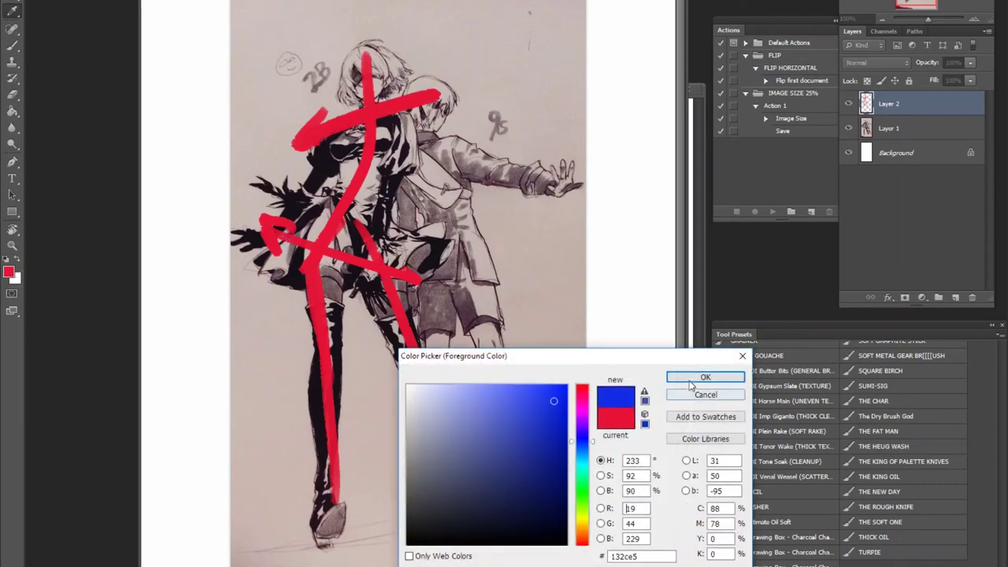
click(692, 381)
mouse_move(417, 142)
mouse_down()
mouse_move(439, 197)
mouse_move(461, 490)
mouse_move(453, 535)
mouse_up()
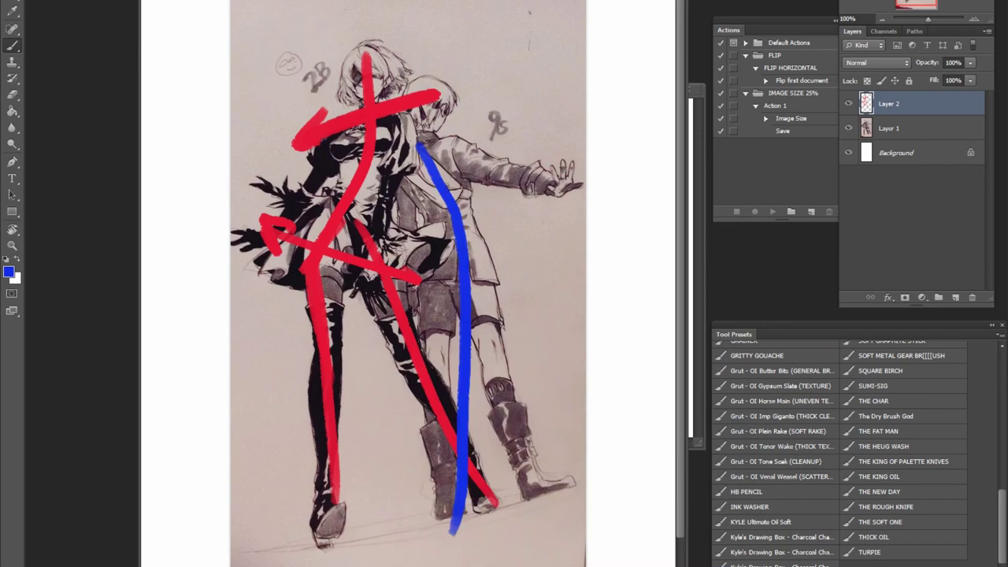
drag(461, 139, 392, 179)
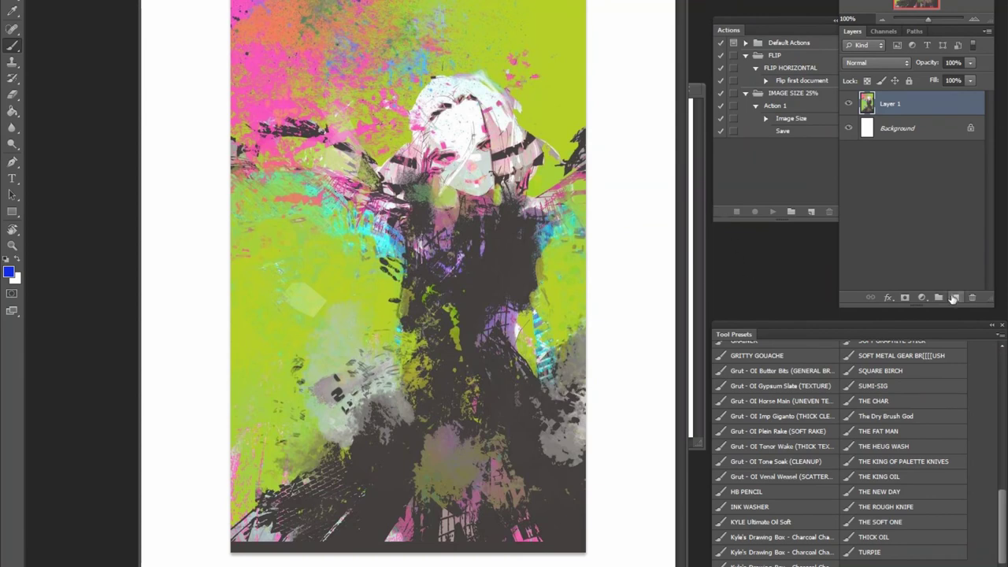
On a new layer, loop blue ovals around the splatter figure's head and draw a long body line
click(956, 297)
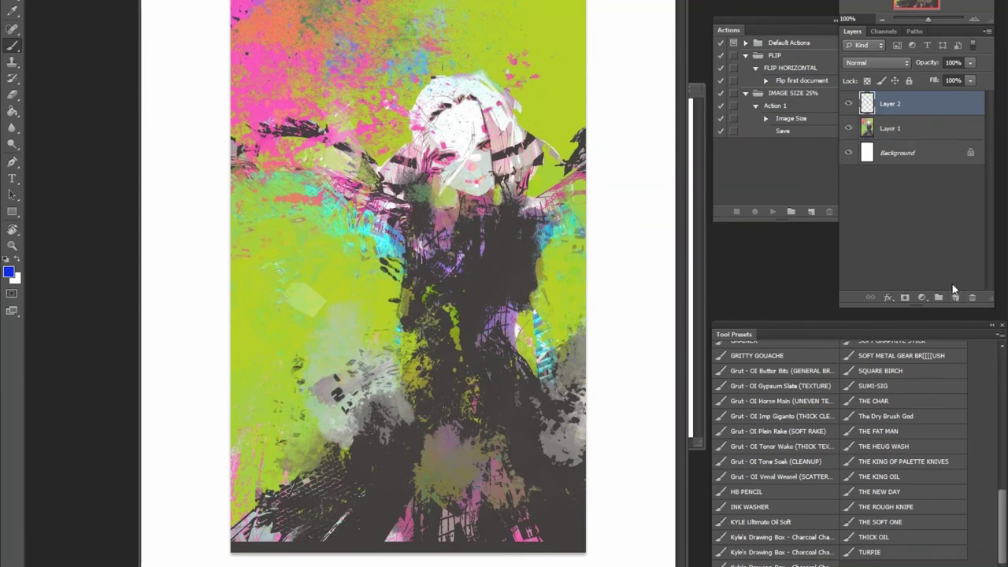
mouse_move(453, 83)
mouse_down()
mouse_move(492, 150)
mouse_move(477, 181)
mouse_move(437, 132)
mouse_up()
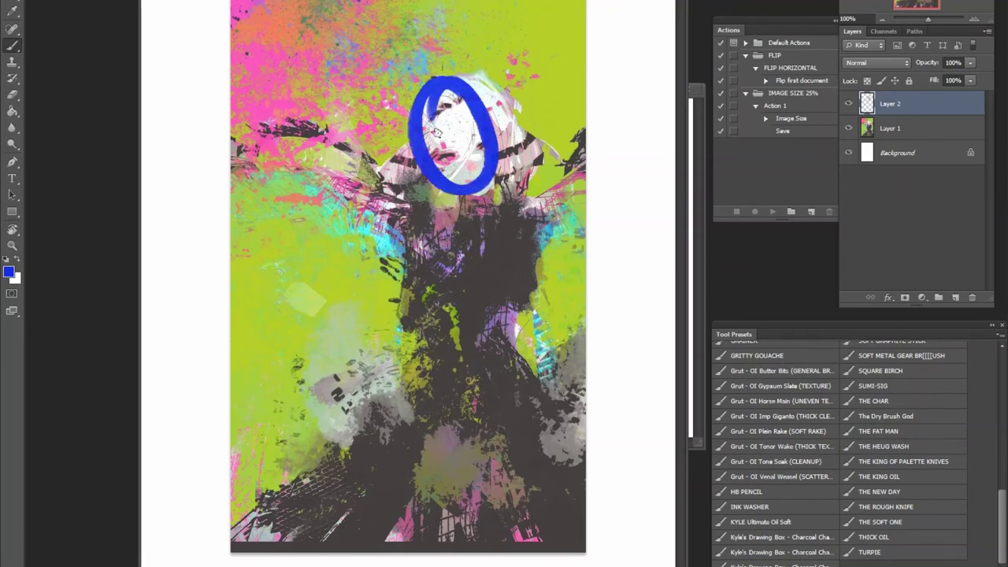
mouse_move(429, 75)
mouse_down()
mouse_move(478, 221)
mouse_move(463, 547)
mouse_up()
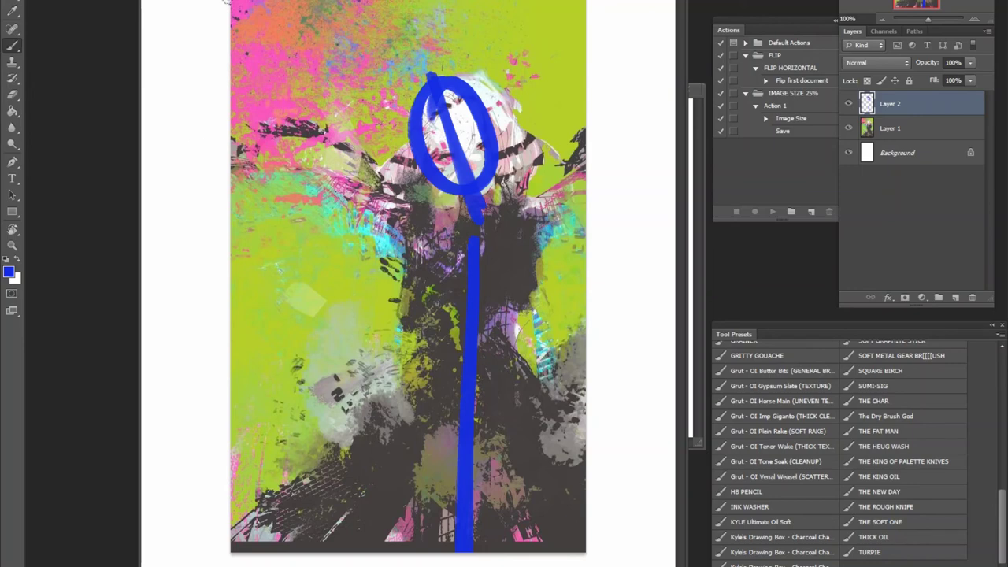
mouse_move(457, 181)
mouse_down()
mouse_move(236, 221)
mouse_move(422, 339)
mouse_up()
drag(347, 24, 471, 224)
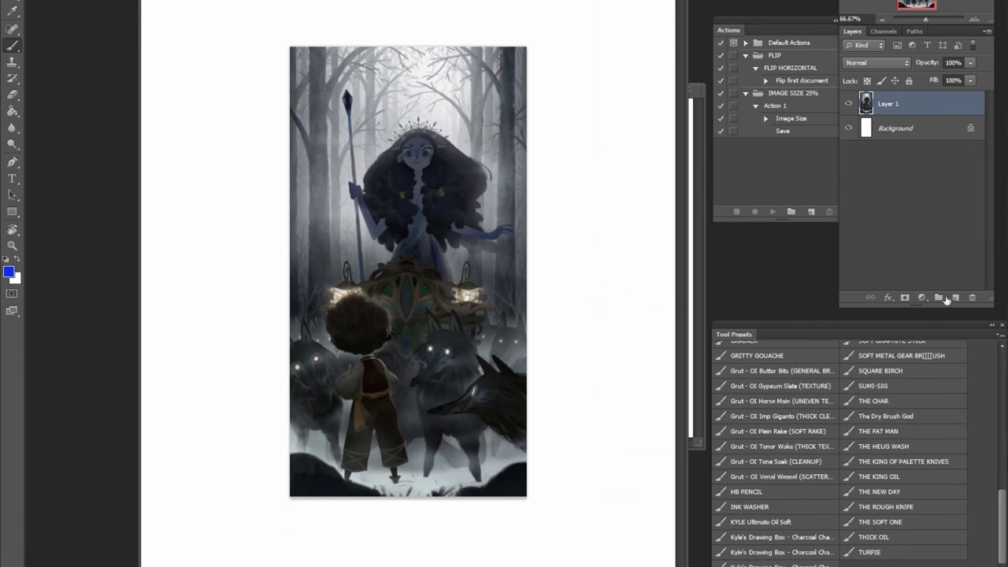
On a new layer, paint a blue centre line down the woman and both arm curves
click(955, 298)
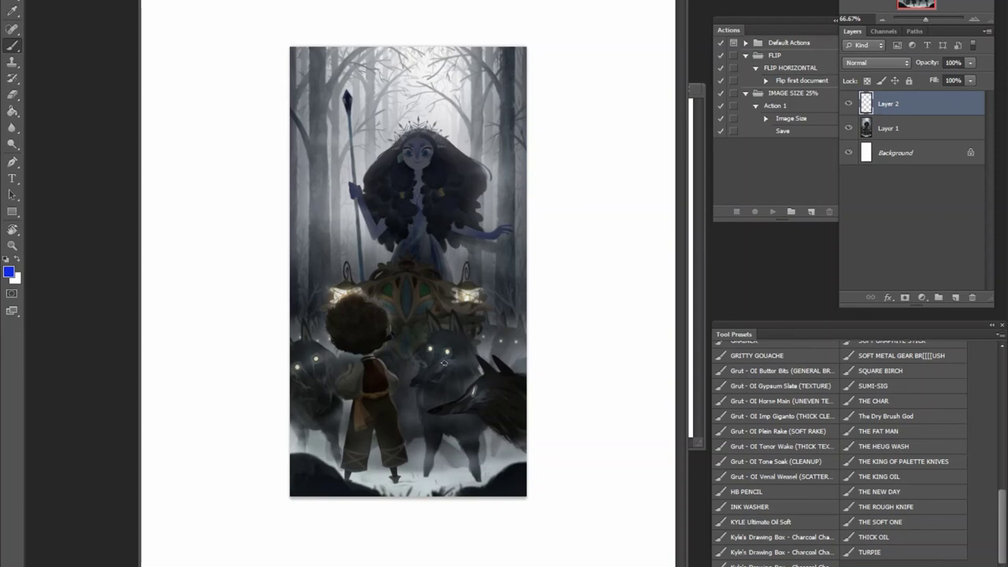
mouse_move(412, 111)
mouse_down()
mouse_move(415, 303)
mouse_move(411, 79)
mouse_move(413, 332)
mouse_up()
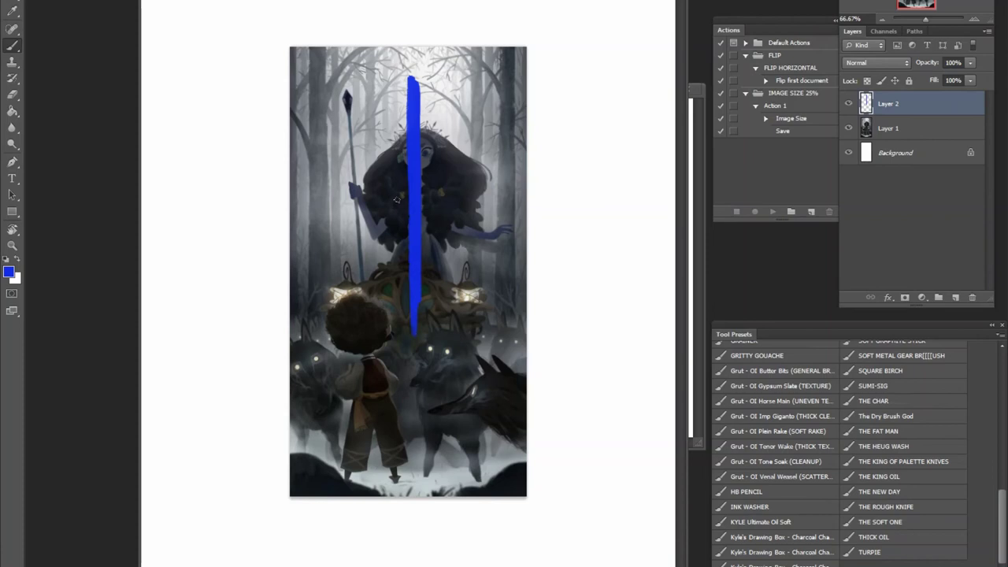
mouse_move(403, 199)
mouse_down()
mouse_move(377, 232)
mouse_move(353, 173)
mouse_up()
drag(441, 197, 510, 230)
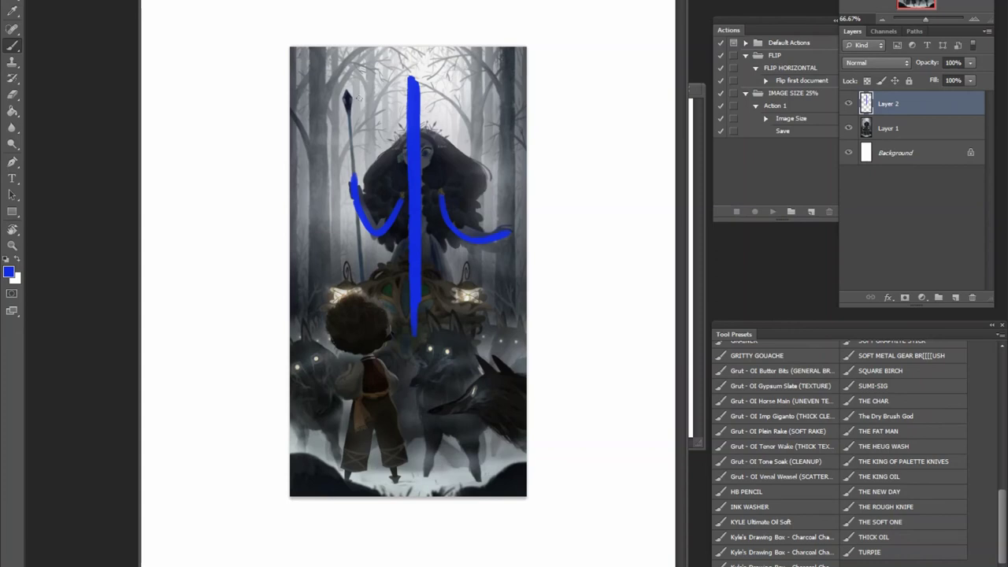
Draw a blue line along the staff, redoing it until it sits right
drag(346, 82, 370, 287)
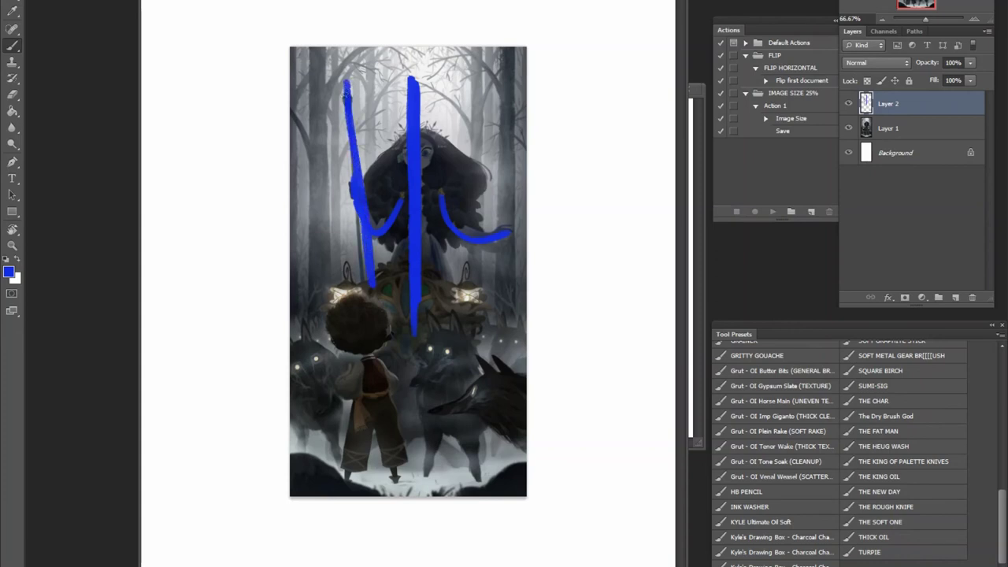
key(ctrl+z)
mouse_move(347, 85)
mouse_down()
mouse_move(363, 295)
mouse_move(360, 237)
mouse_up()
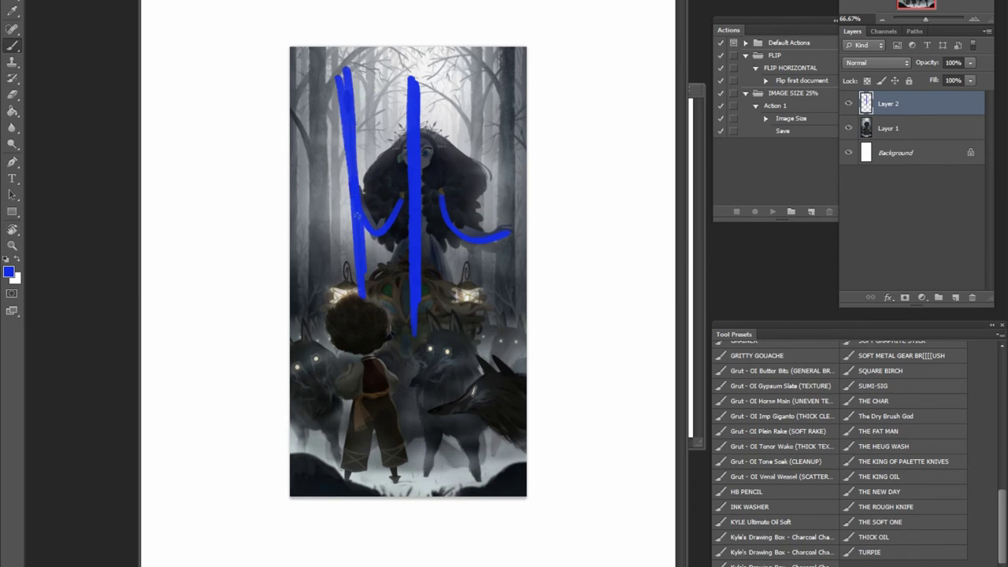
key(ctrl+z)
drag(347, 79, 356, 185)
drag(347, 110, 363, 277)
drag(343, 82, 359, 291)
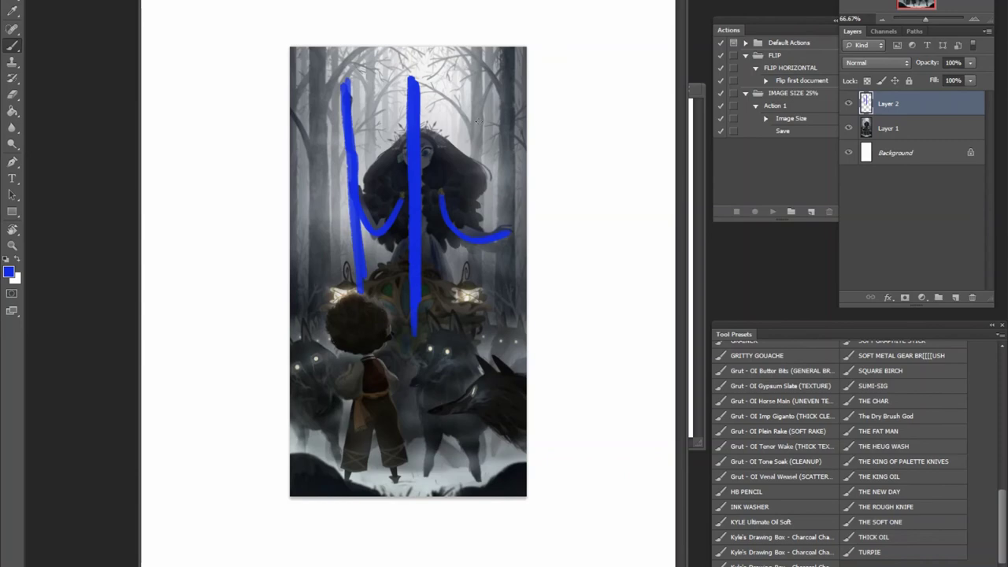
Switch the foreground to red and trace a red line along the staff
click(9, 273)
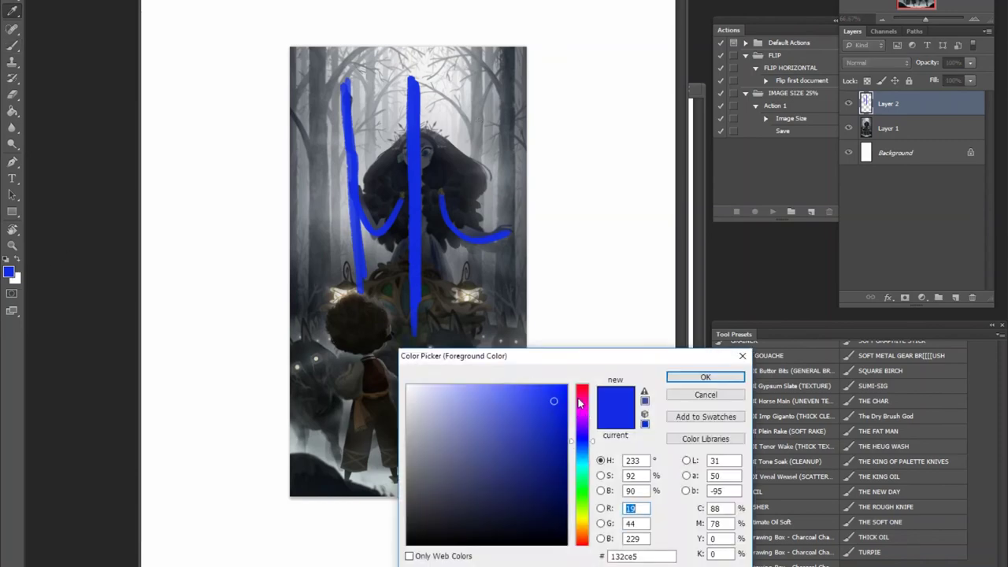
click(581, 390)
click(696, 381)
drag(344, 76, 365, 309)
Lower the annotation layer's opacity to 28%
click(971, 62)
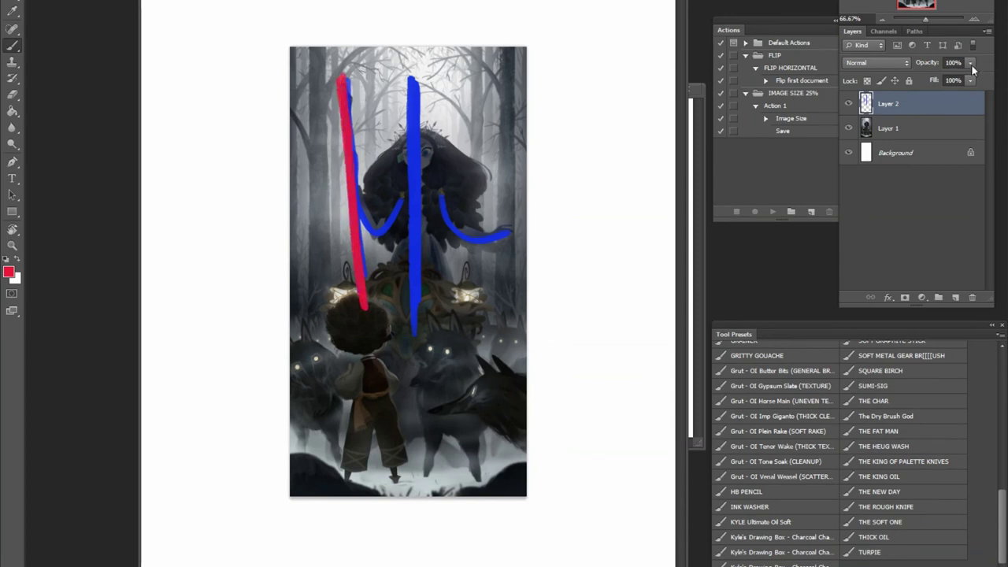
drag(937, 77, 921, 81)
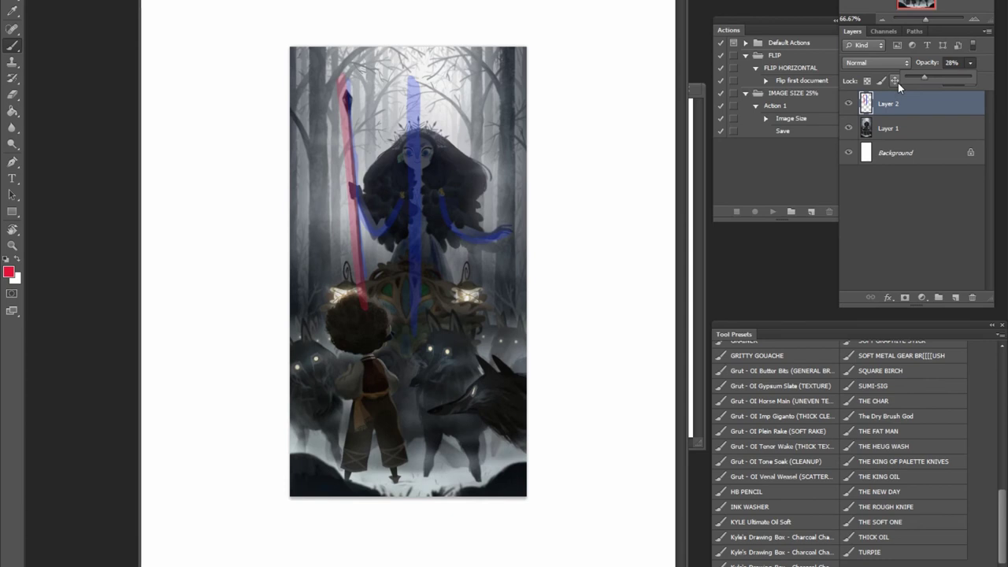
click(898, 83)
drag(382, 87, 385, 346)
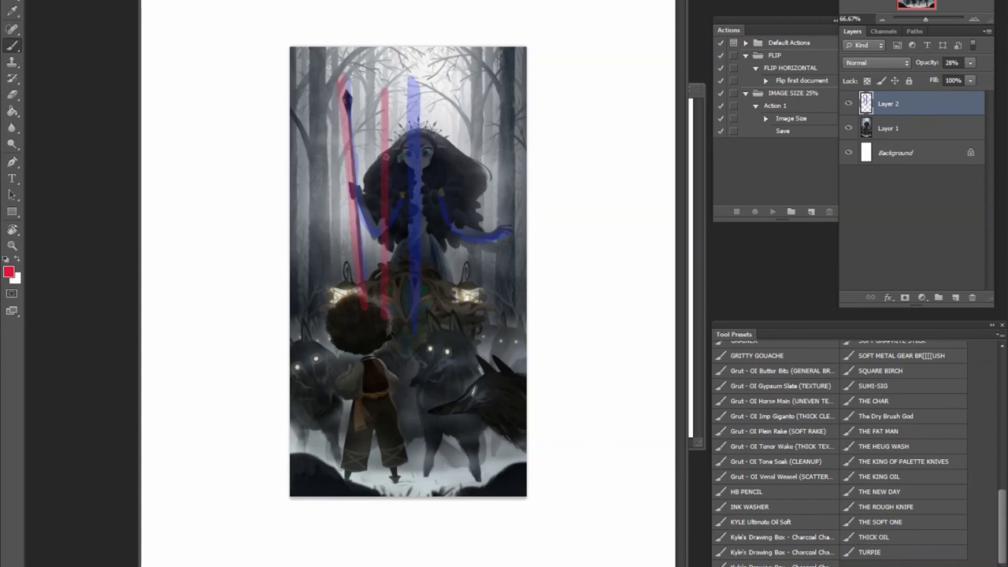
key(ctrl+z)
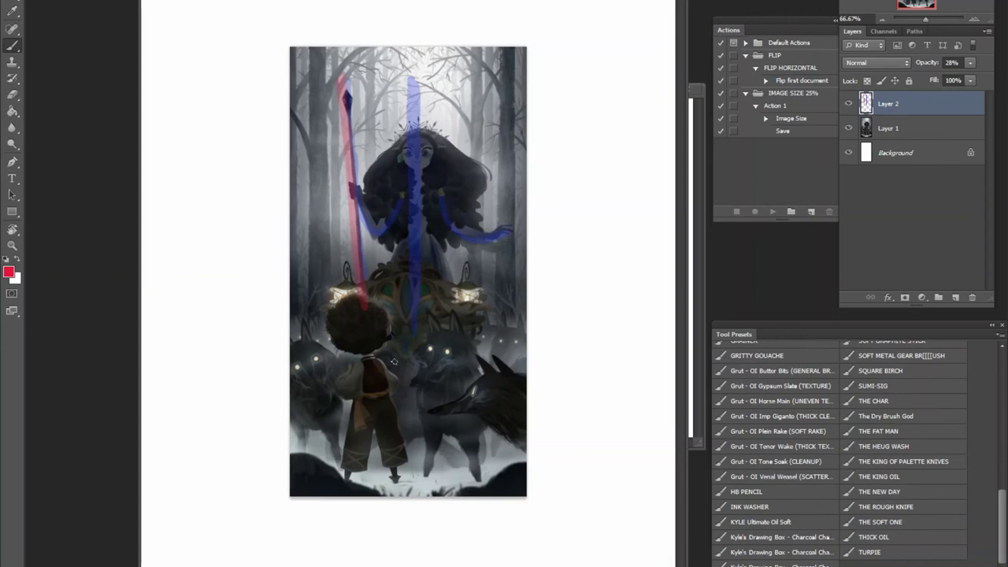
Hide Layer 2's strokes and add an empty Layer 3 above the Layer 1 artwork
click(848, 104)
click(927, 128)
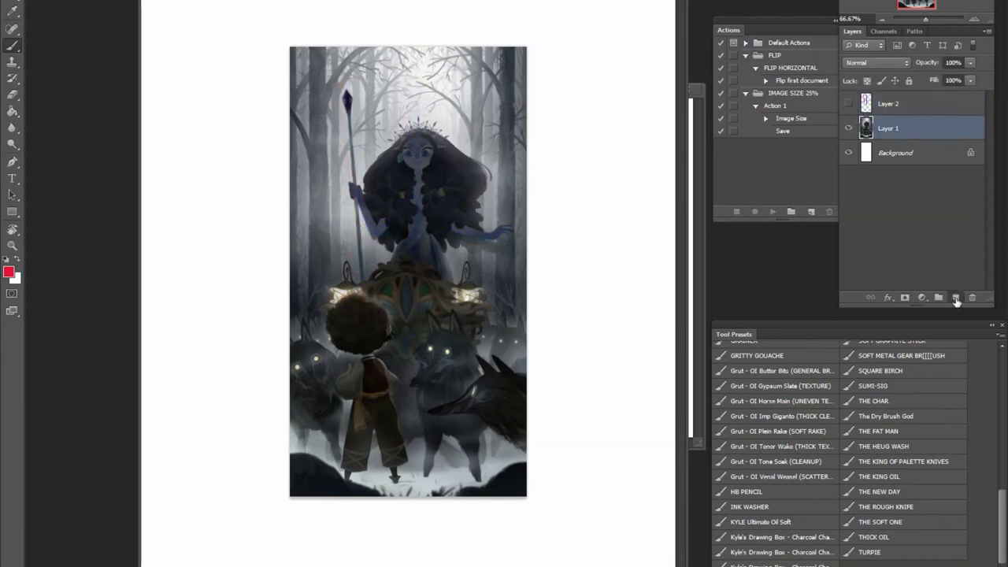
click(956, 298)
Paint red strokes down the child and over the right and left wolves, then delete them
drag(352, 293, 366, 493)
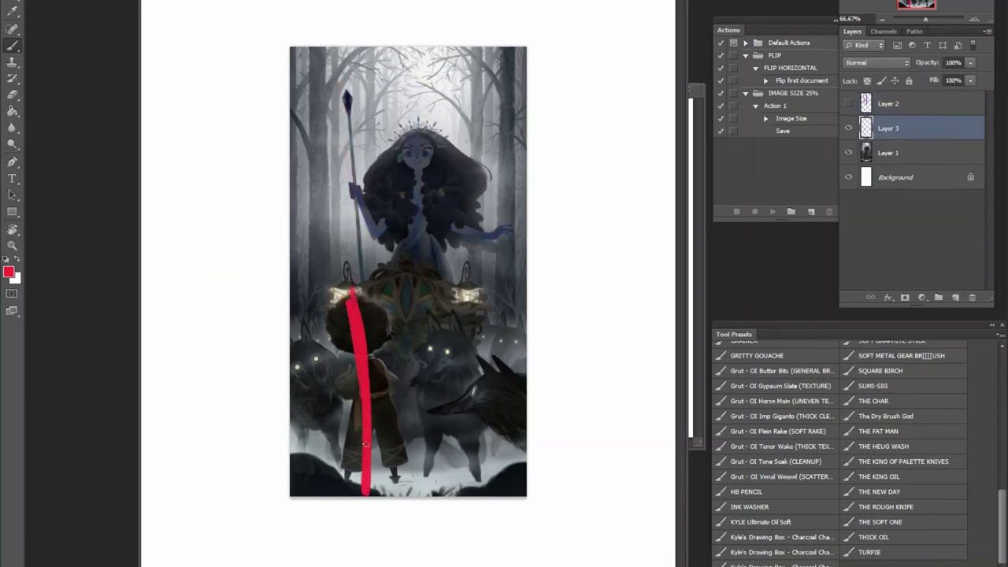
mouse_move(477, 476)
mouse_down()
mouse_move(439, 336)
mouse_move(412, 392)
mouse_up()
drag(527, 388, 429, 416)
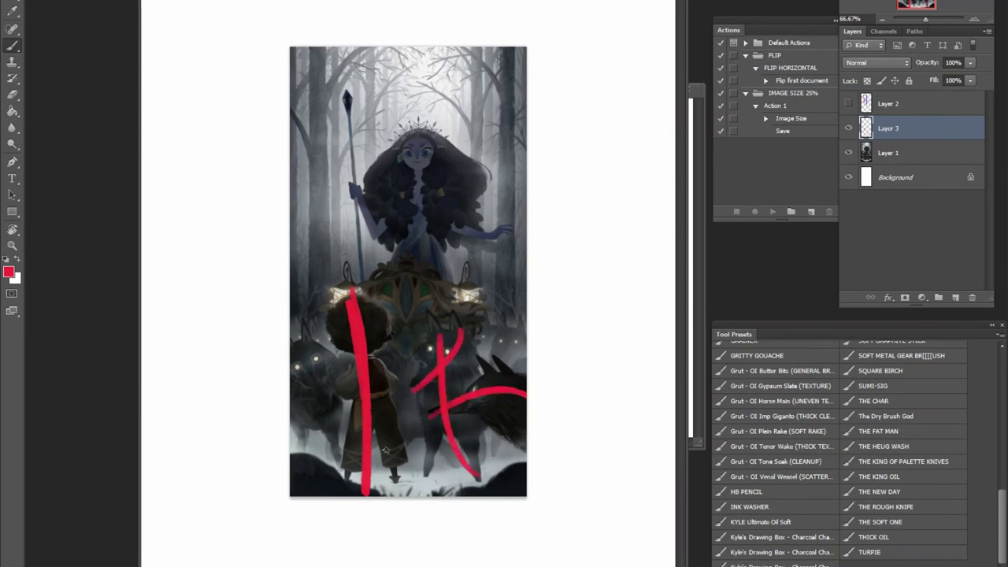
drag(338, 454, 313, 344)
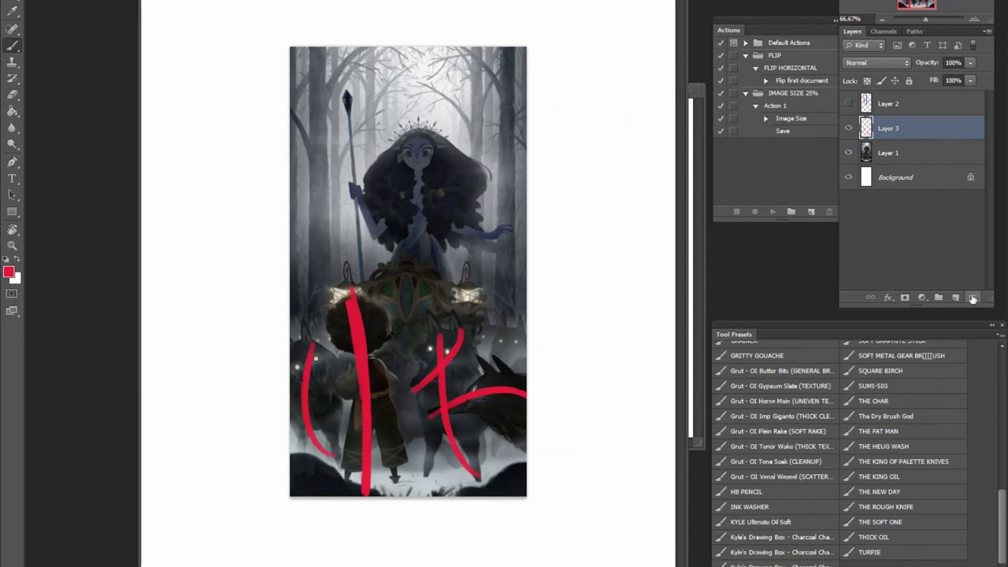
key(Delete)
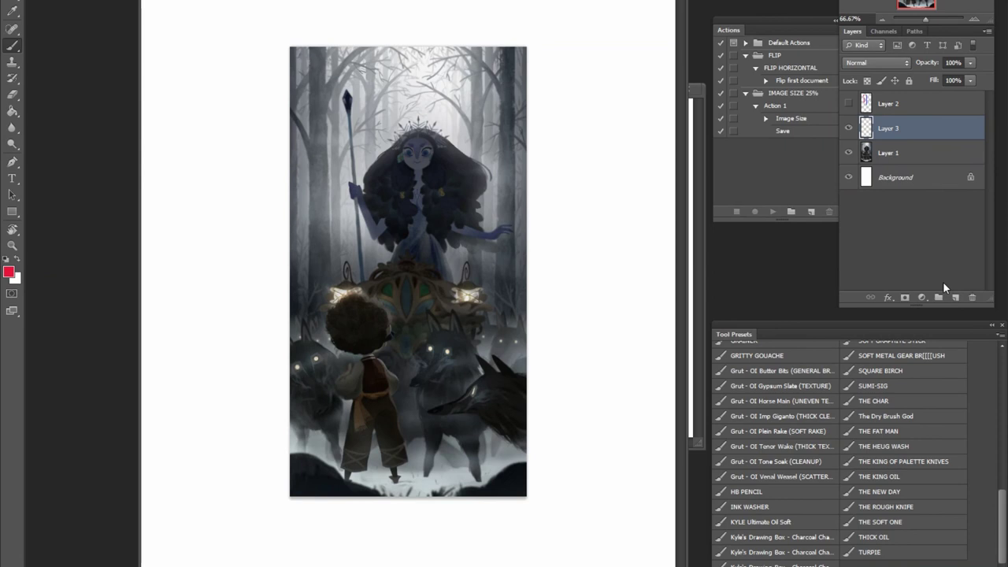
Draw straight red vertical lines down the left and right sides of the painting
click(314, 45)
shift+click(316, 362)
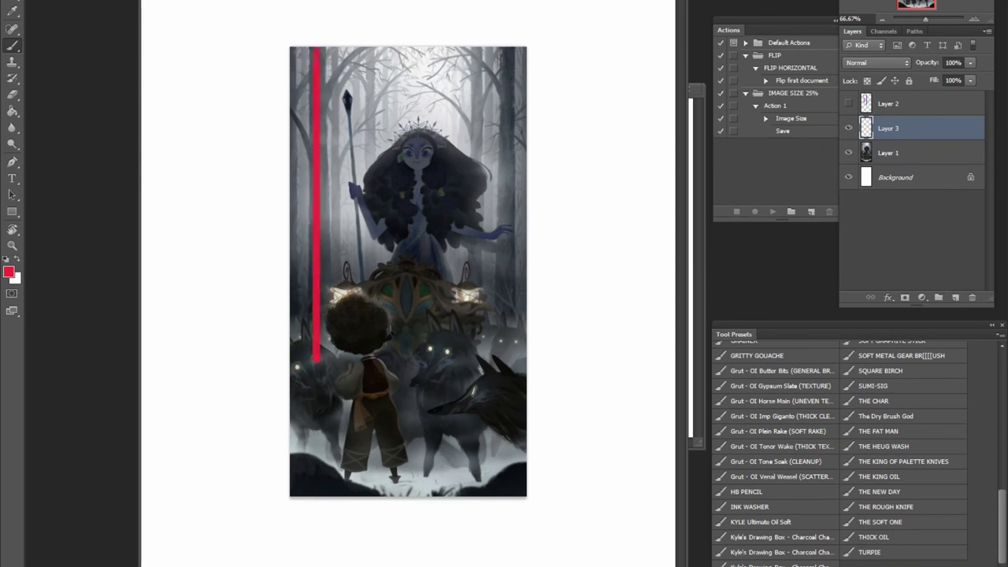
drag(505, 48, 506, 340)
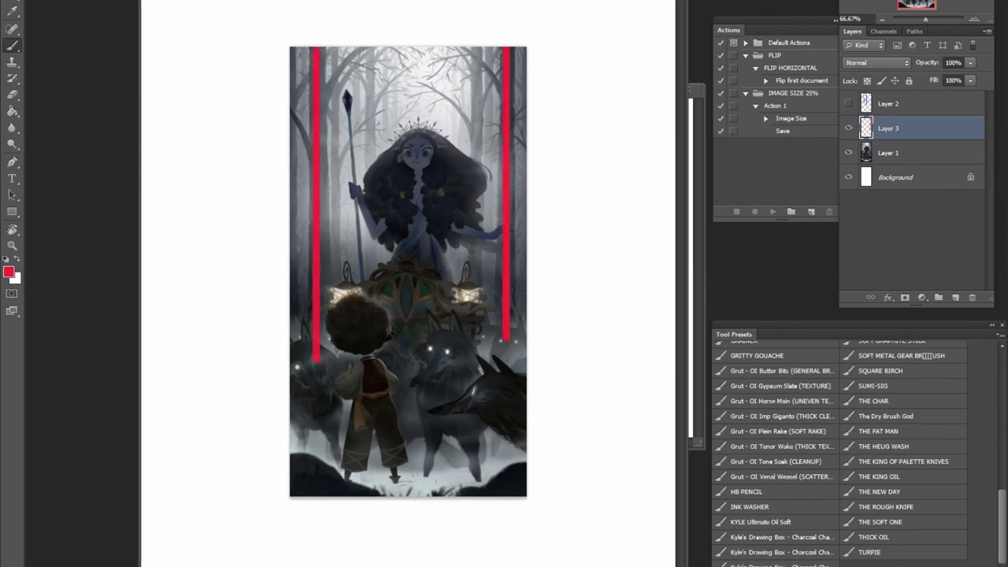
Add two crossing red diagonals across each of the upper-left and upper-right areas
click(382, 48)
shift+click(315, 122)
click(426, 56)
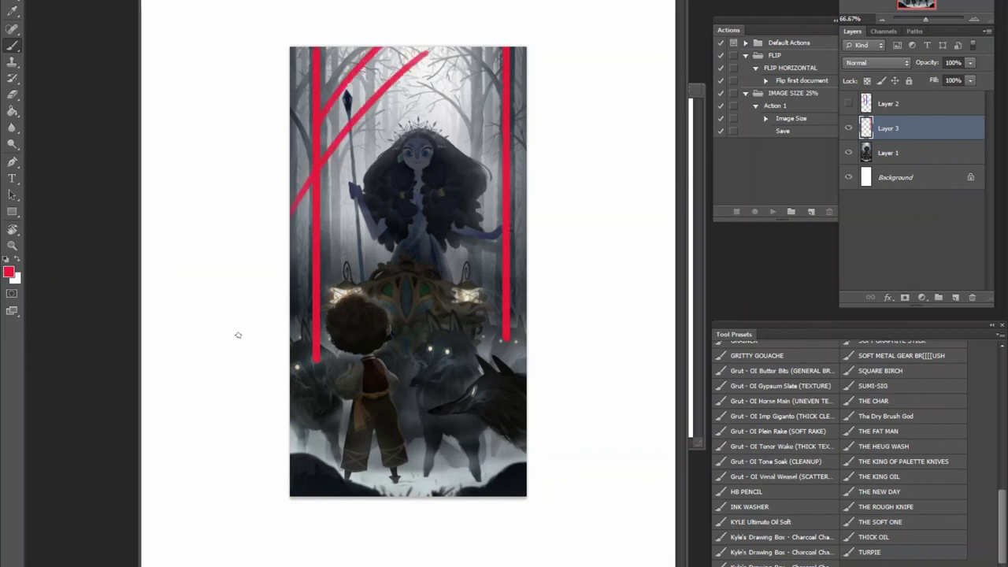
shift+click(292, 212)
click(408, 48)
shift+click(496, 233)
click(469, 47)
shift+click(526, 166)
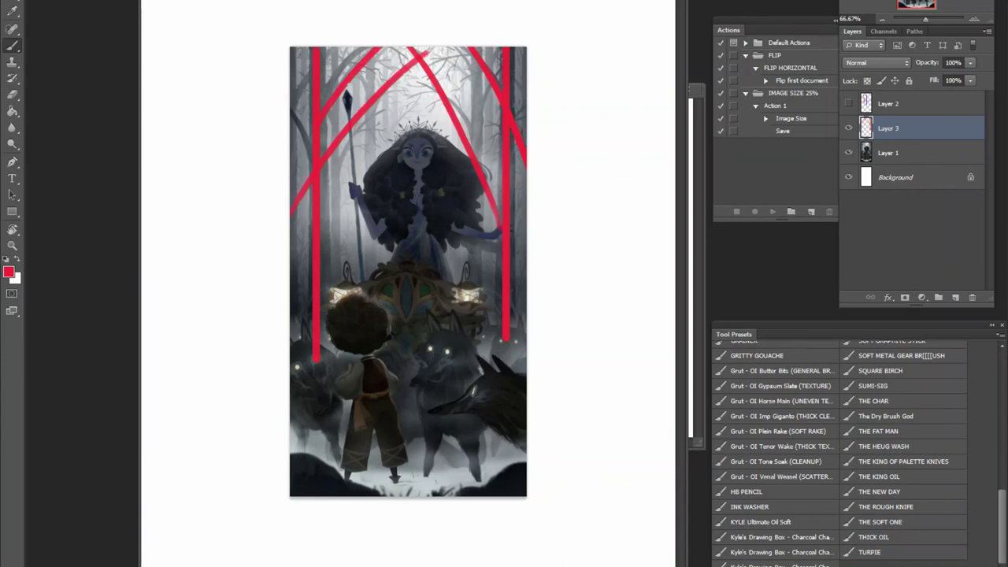
click(678, 0)
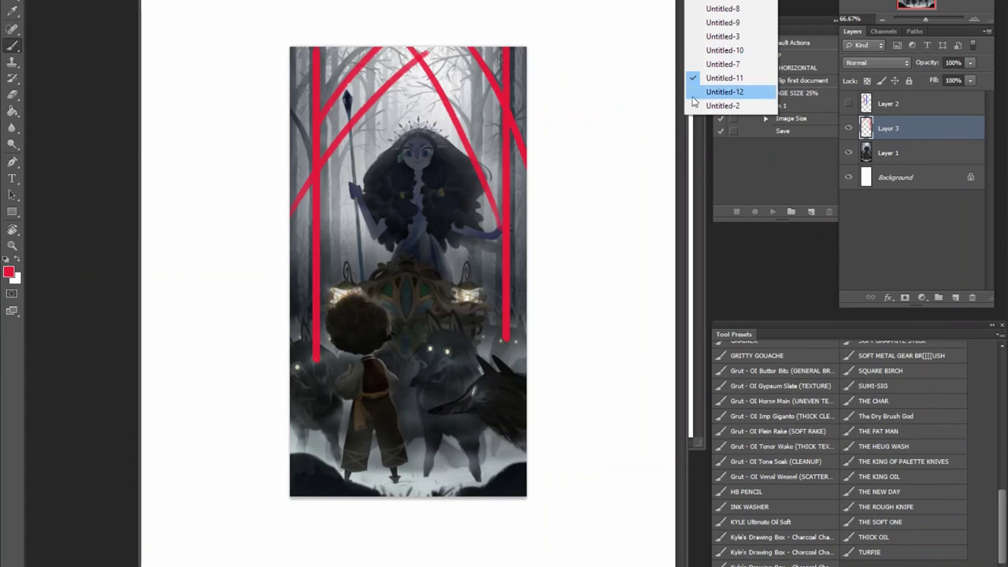
On a new layer in the orange ink-figures illustration, paint a red zigzag across the top figure's chest and two sweeping curves
click(770, 91)
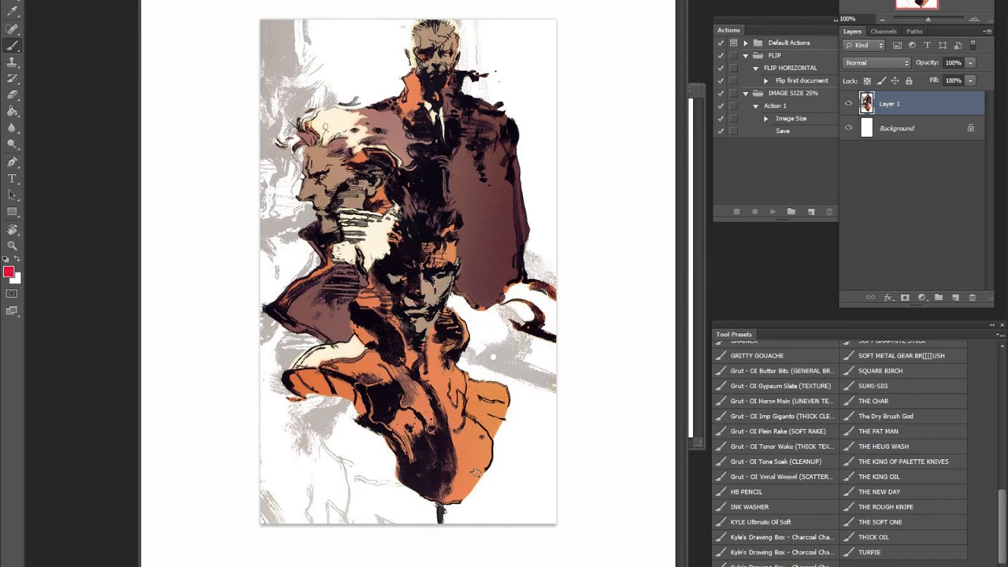
click(952, 294)
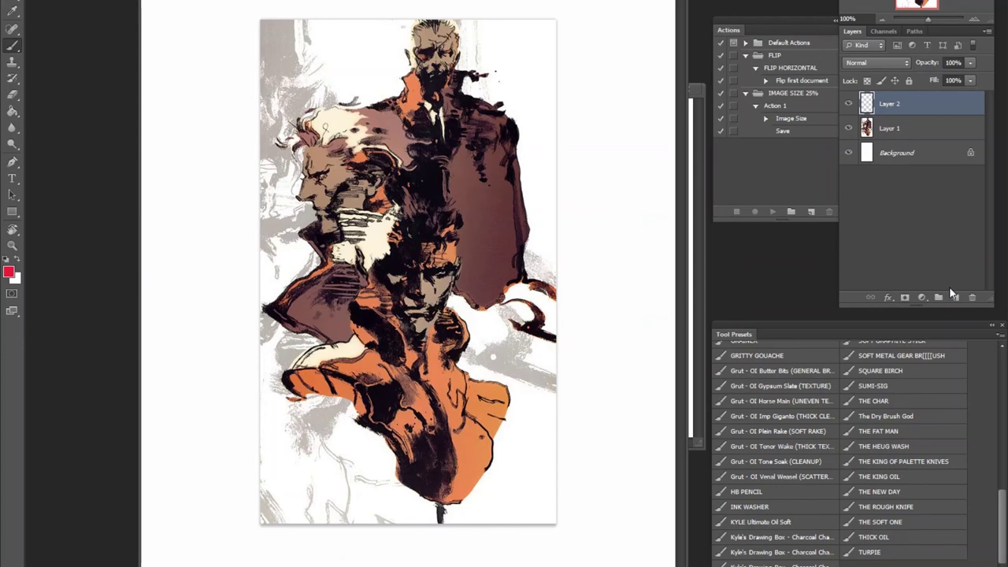
mouse_move(511, 104)
mouse_down()
mouse_move(432, 110)
mouse_move(461, 173)
mouse_up()
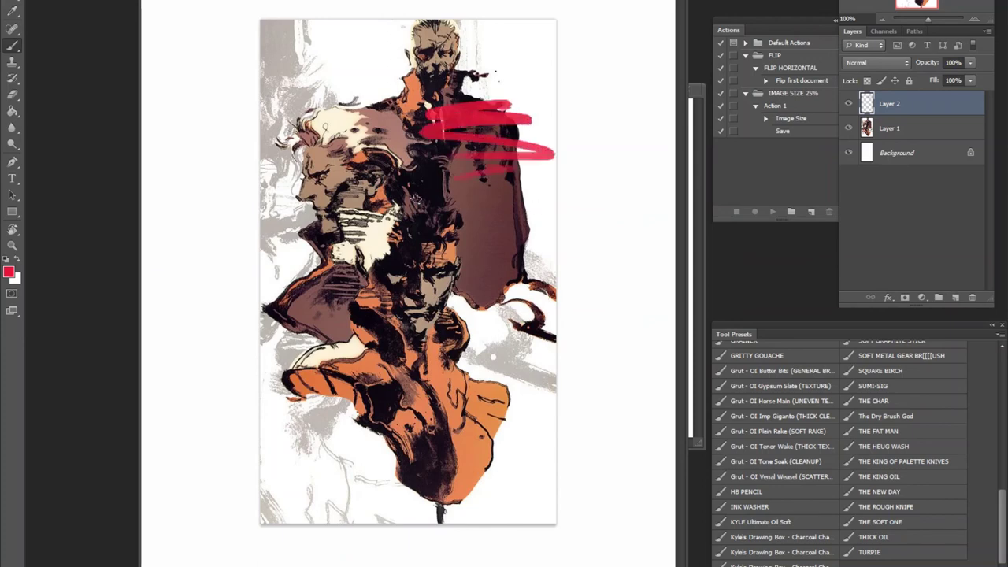
drag(323, 331, 432, 521)
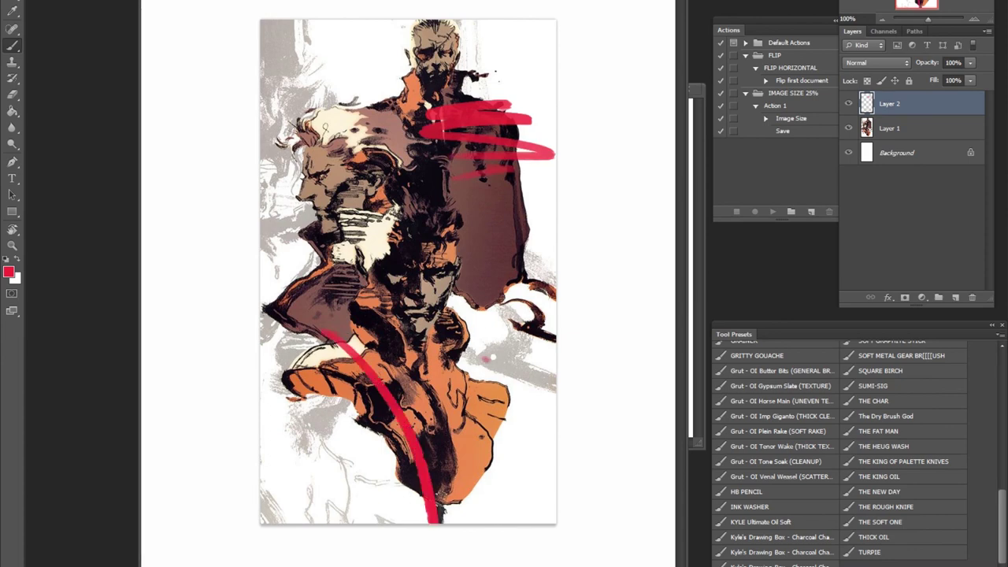
drag(427, 405, 446, 490)
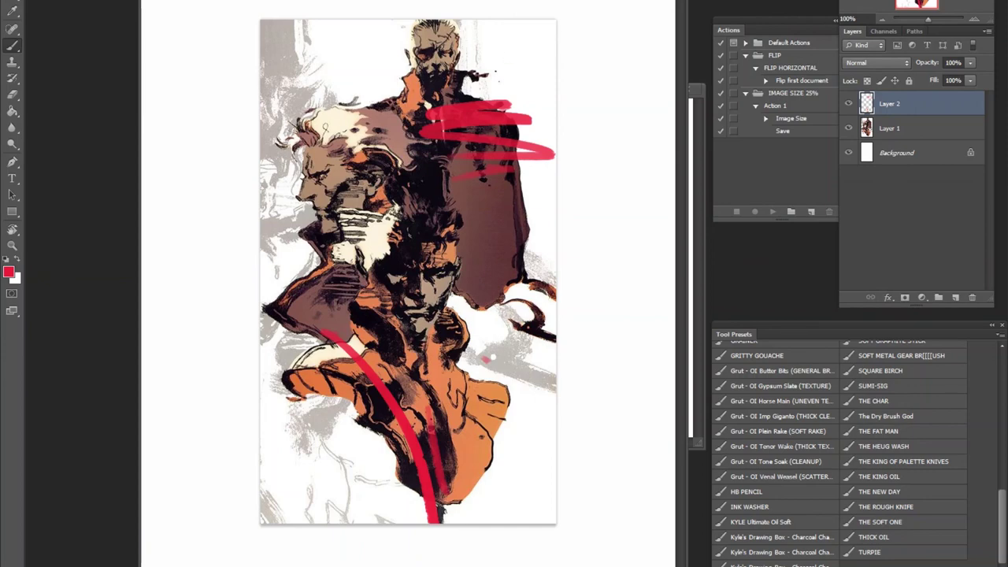
click(679, 23)
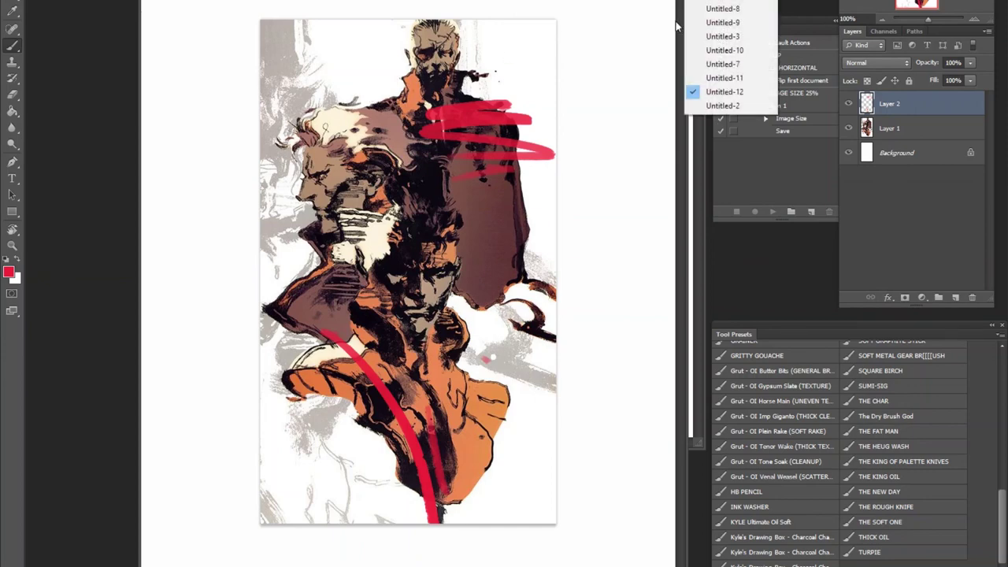
Switch to the Untitled-2 portrait and add an empty Layer 2 above it
click(722, 106)
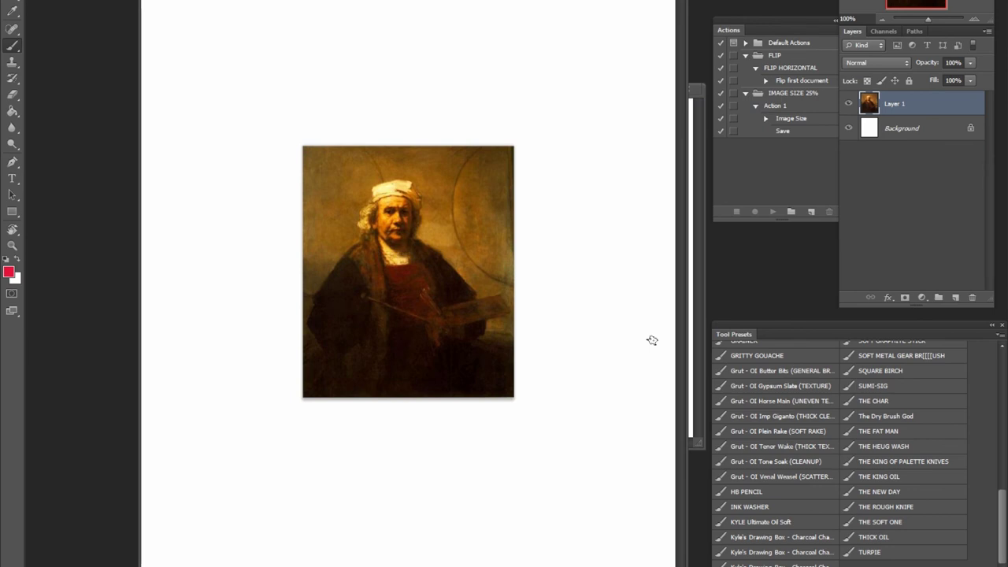
click(956, 297)
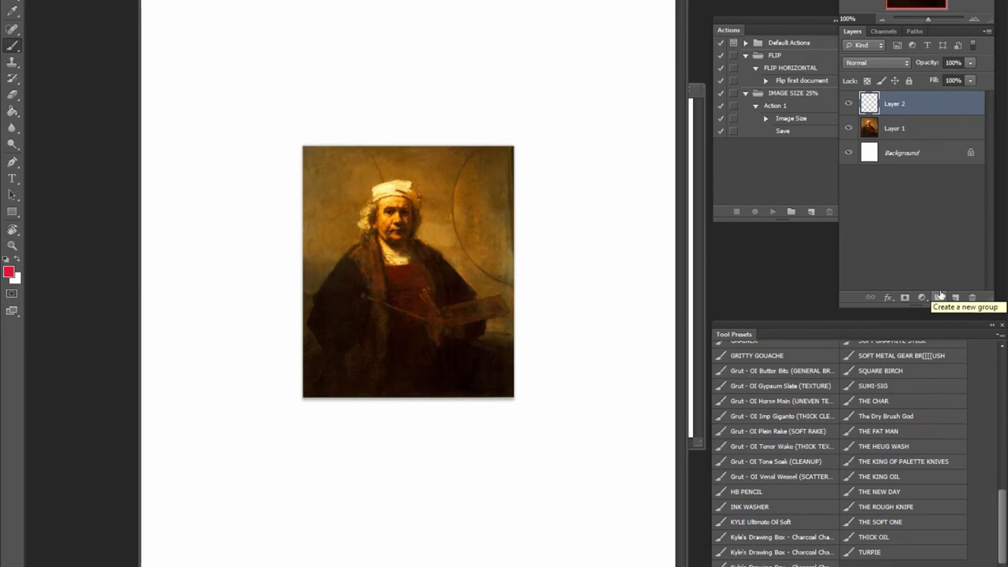
Zoom the portrait to 200% and back, try and undo a vertical stroke, then switch to Untitled-1
key(z)
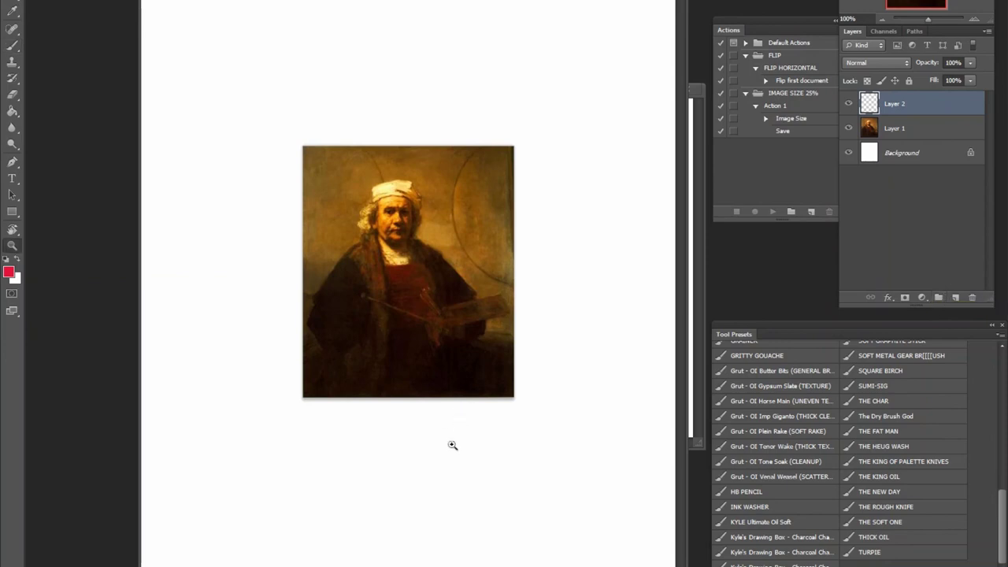
click(459, 324)
key(ctrl+minus)
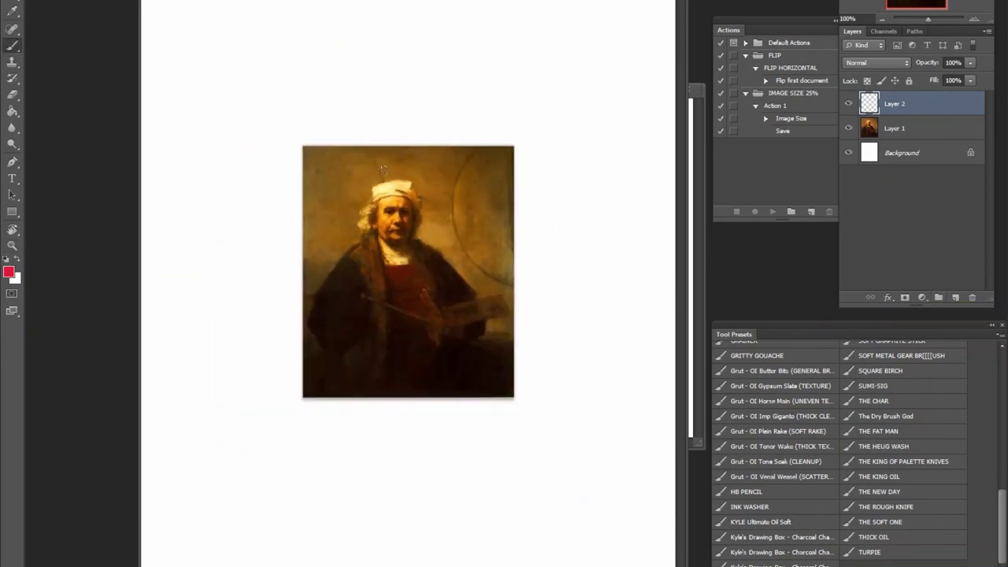
drag(389, 162, 403, 393)
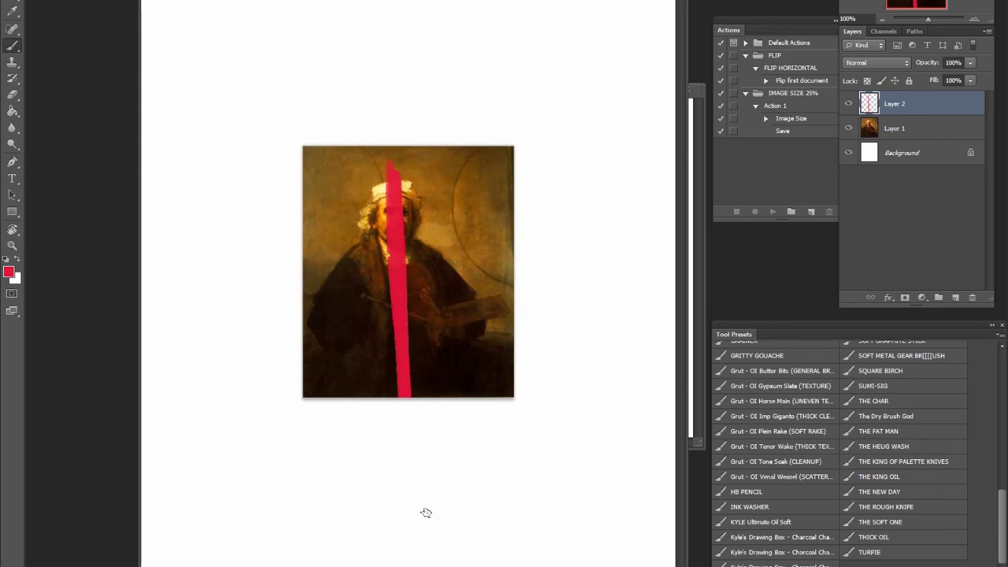
key(ctrl+z)
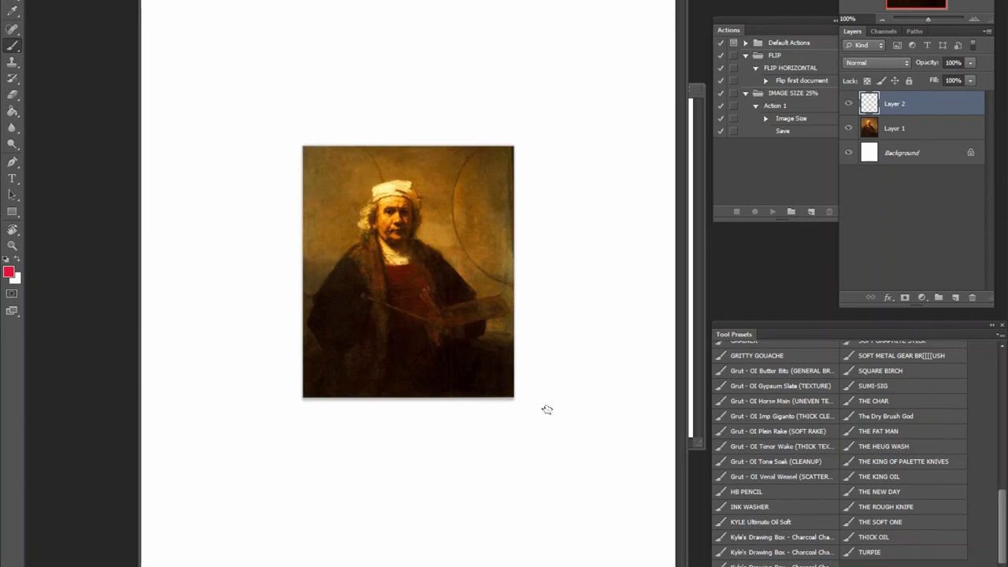
key(ctrl+Tab)
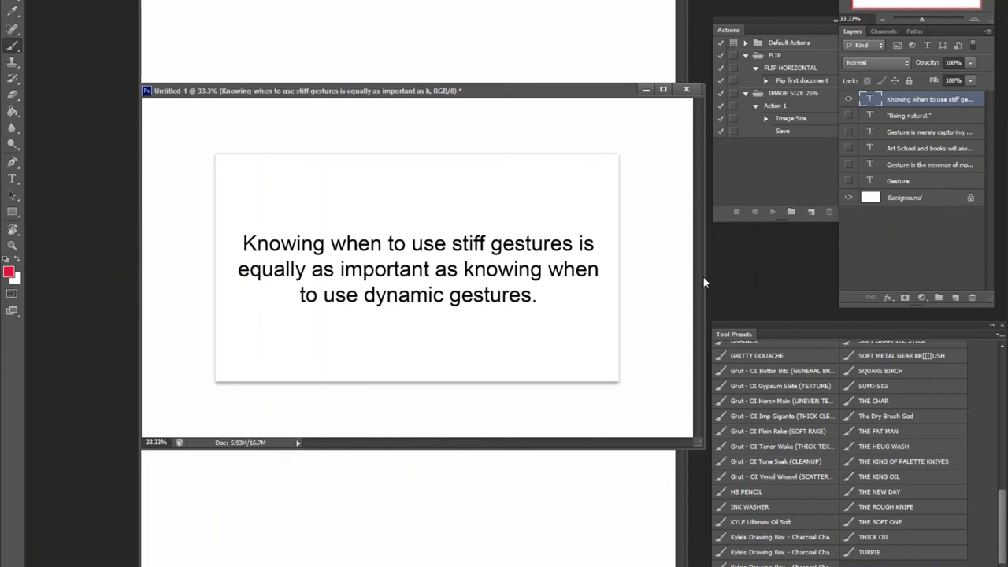
Move the visibility eye from the top text layer to the “Being natural.” layer
drag(849, 117, 848, 99)
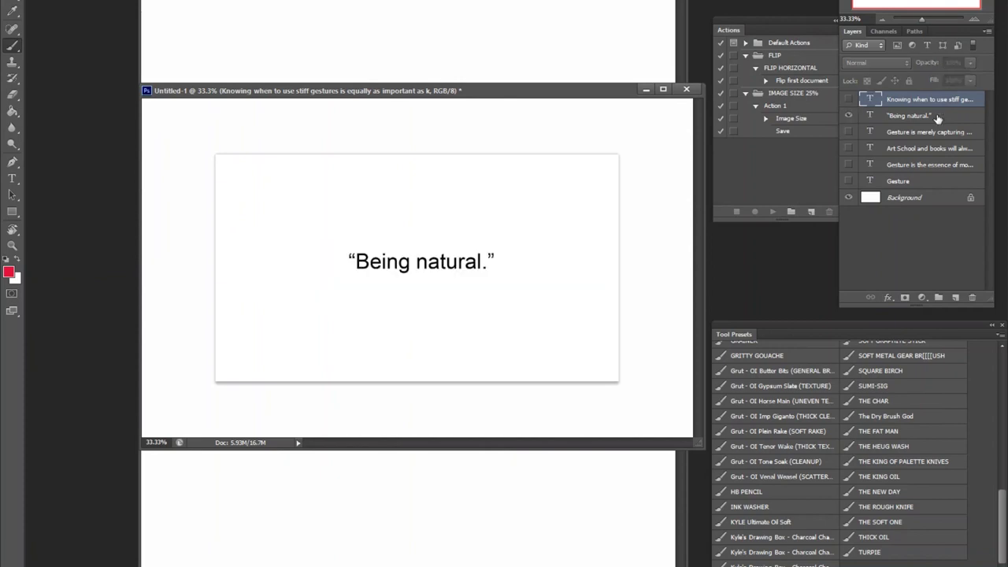